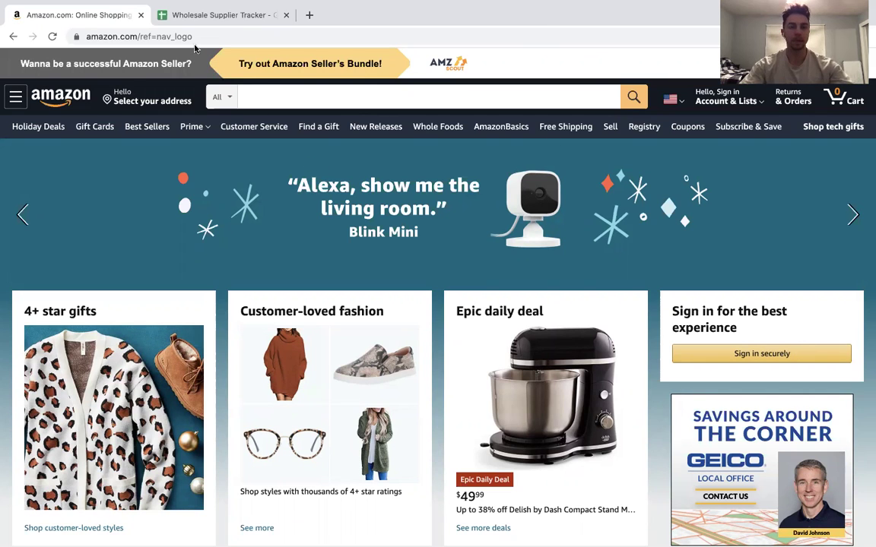
Switch to the Wholesale Supplier Tracker spreadsheet and select the ASIN cell in the Happy Family Store row.
left_click(178, 19)
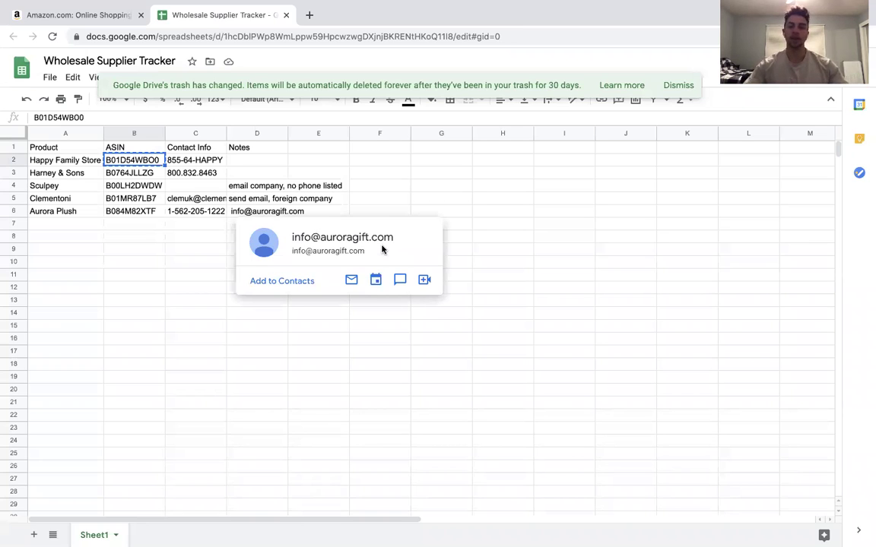
left_click(503, 237)
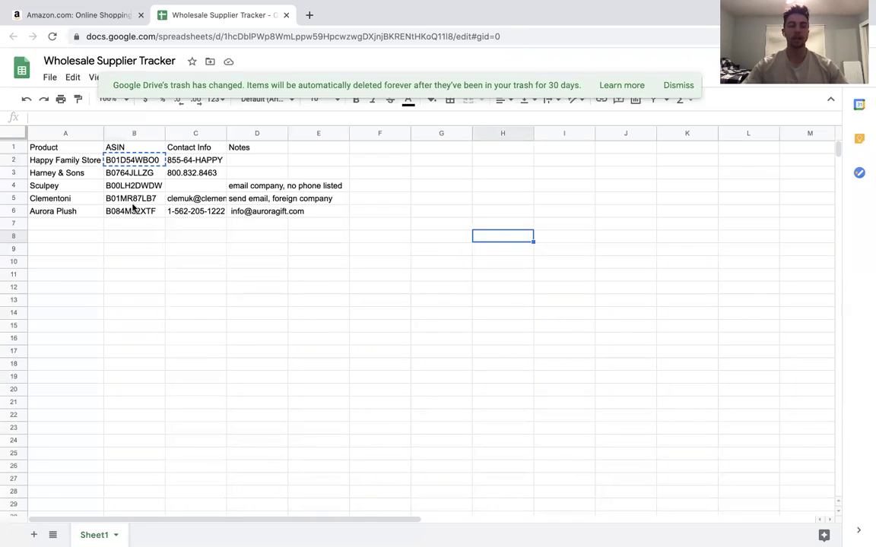
left_click(134, 161)
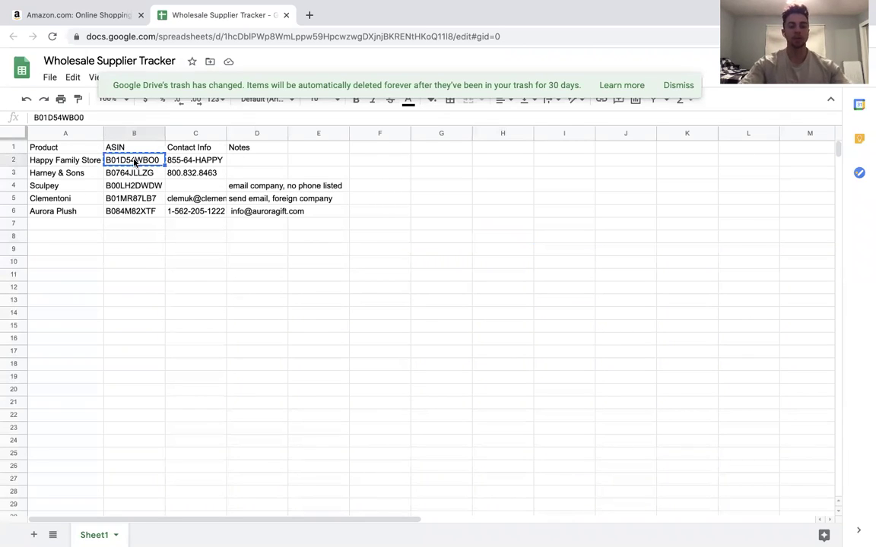
Switch to Amazon, search for ASIN B01D54WBO0, and open the Happy Baby Organic Teethers sampler bundle listing.
left_click(110, 17)
left_click(260, 94)
type("B01D54WBO0")
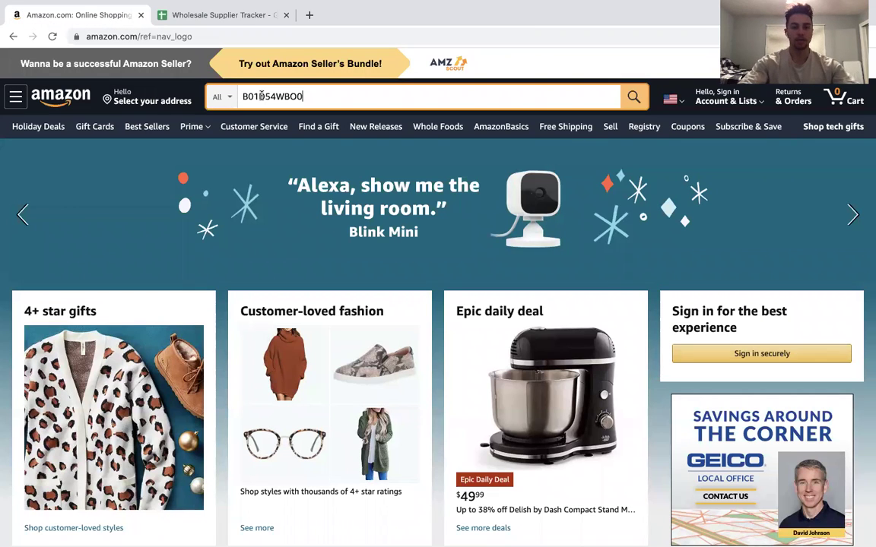
key("Return")
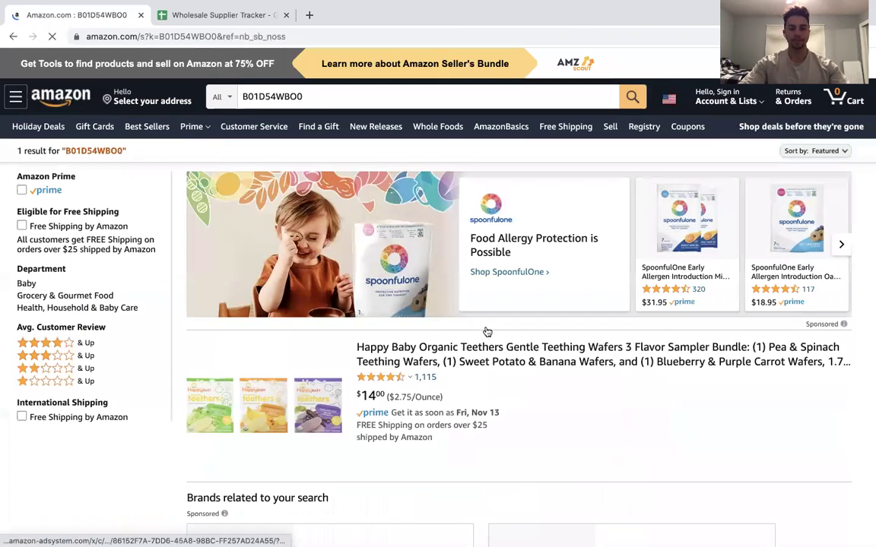
left_click(504, 356)
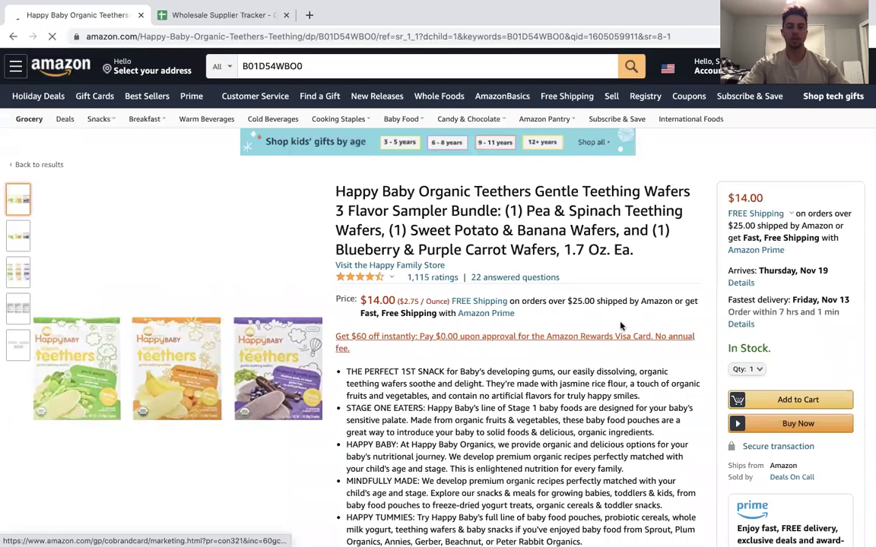
Examine the product listing's price, delivery details, and the shipping and seller information in its buy box.
scroll(658, 310, "down", 2)
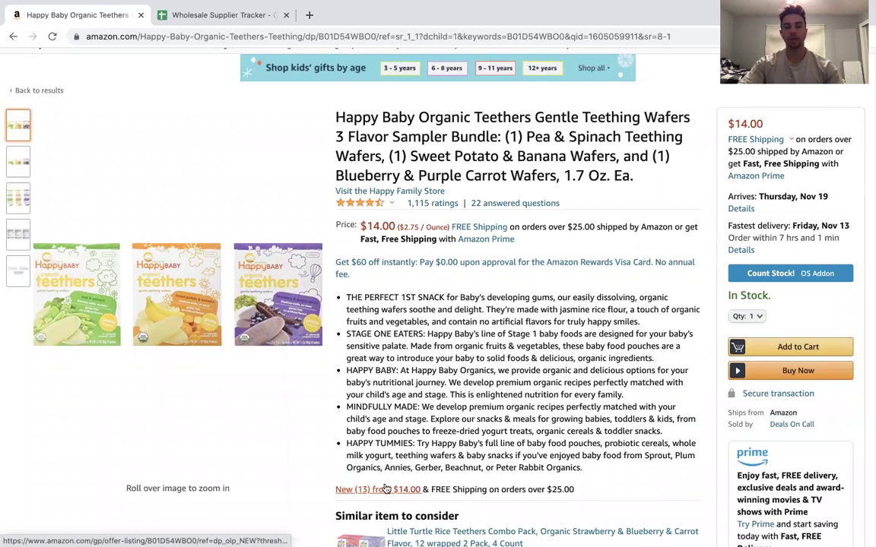
scroll(563, 350, "up", 2)
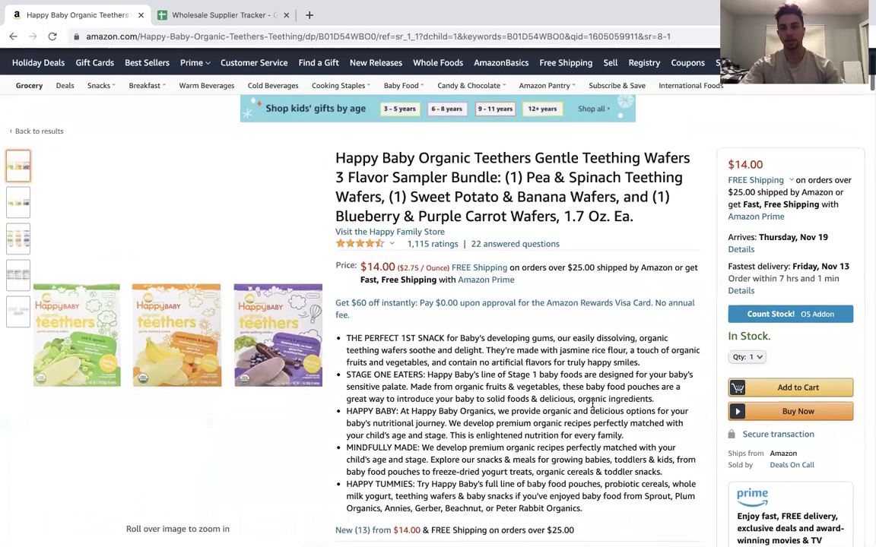
scroll(661, 371, "down", 1)
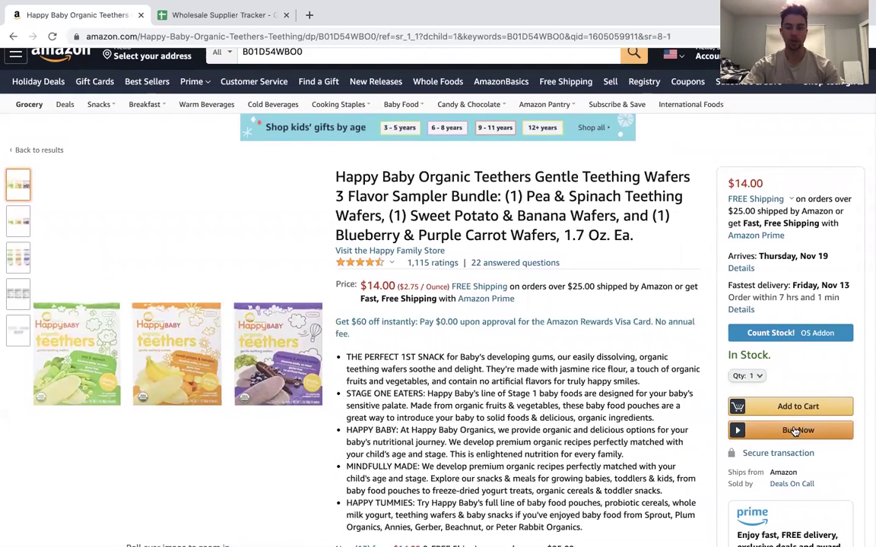
scroll(805, 403, "down", 1)
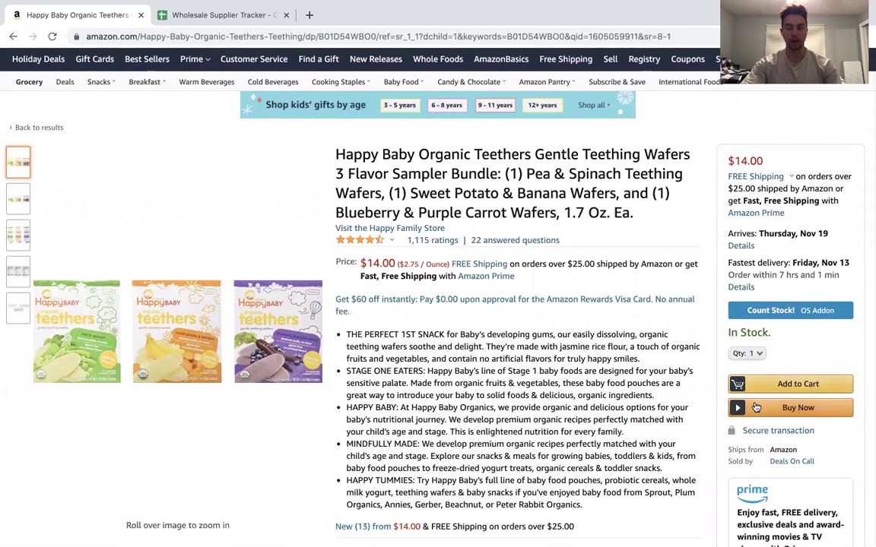
scroll(794, 411, "down", 1)
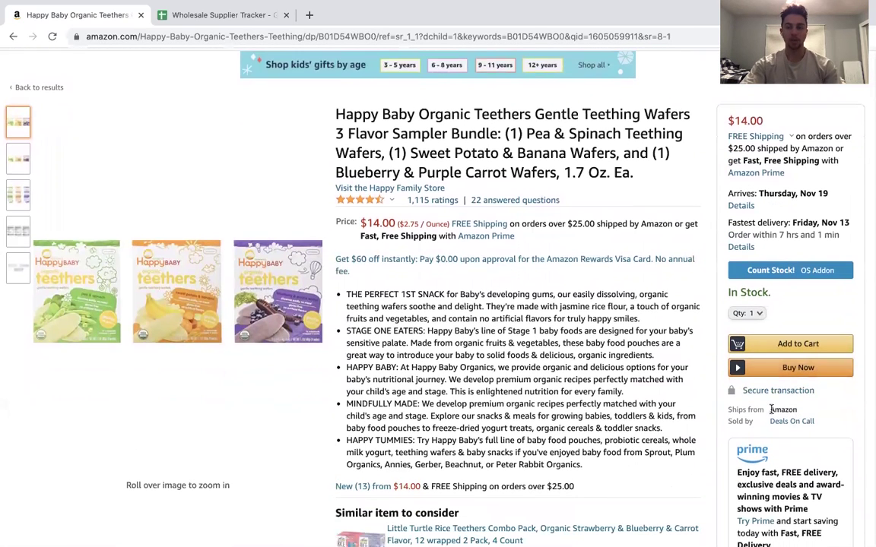
scroll(781, 358, "down", 1)
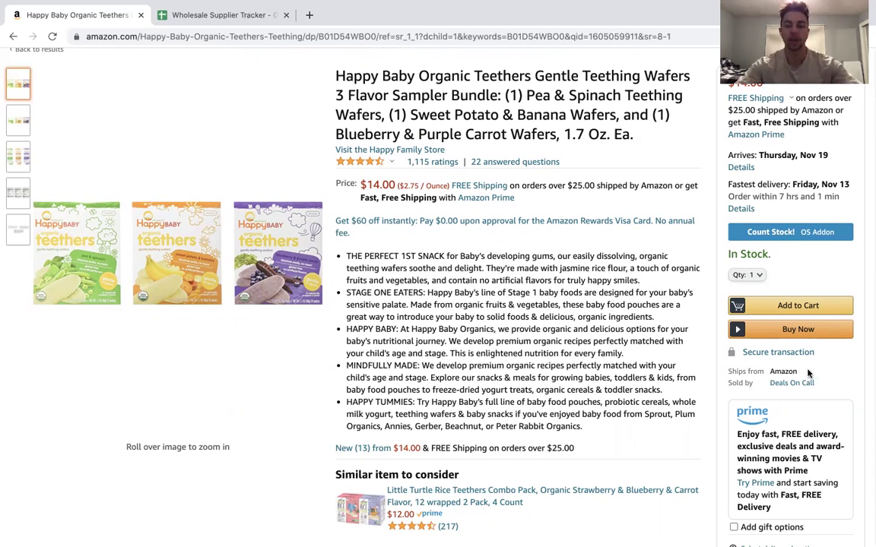
scroll(829, 282, "up", 1)
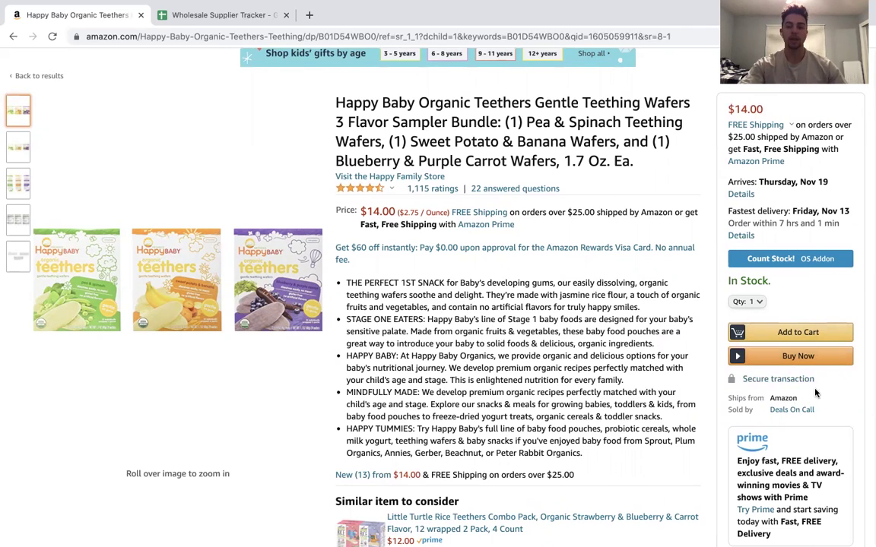
scroll(665, 377, "down", 1)
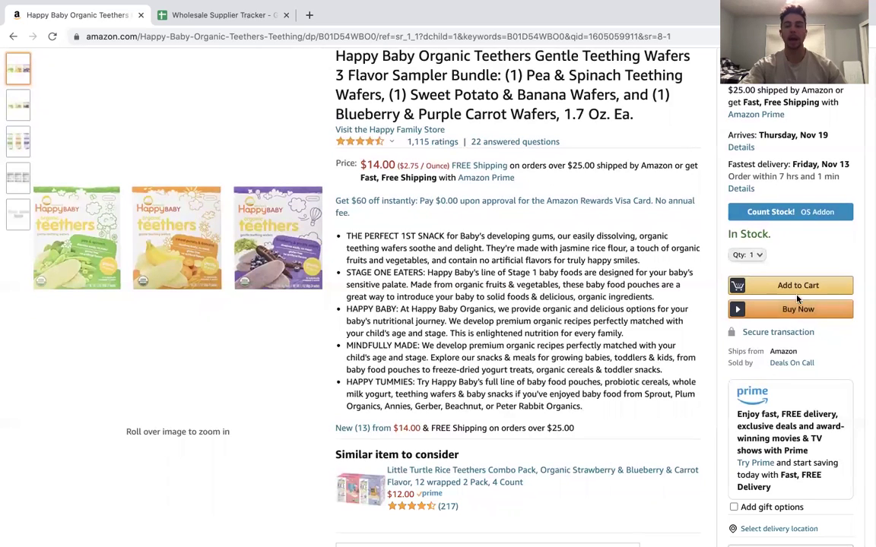
scroll(566, 315, "up", 1)
scroll(566, 315, "up", 3)
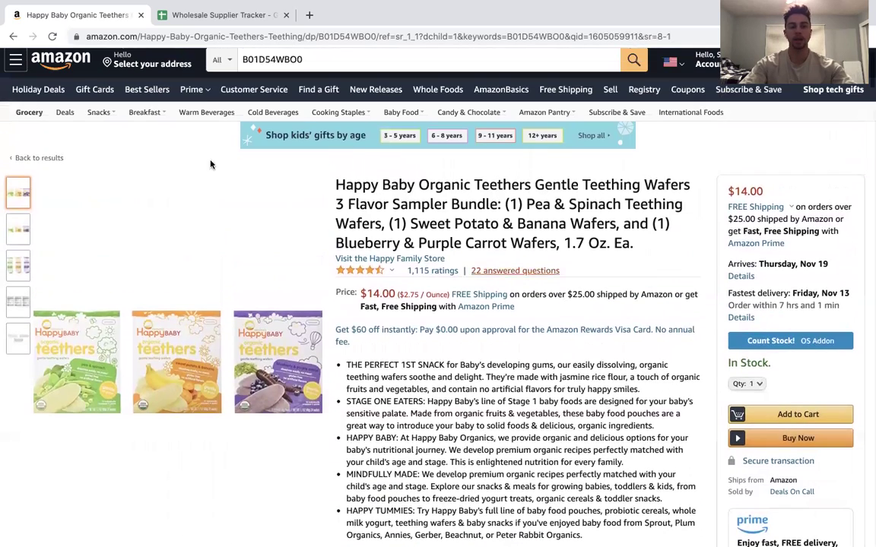
scroll(697, 269, "down", 2)
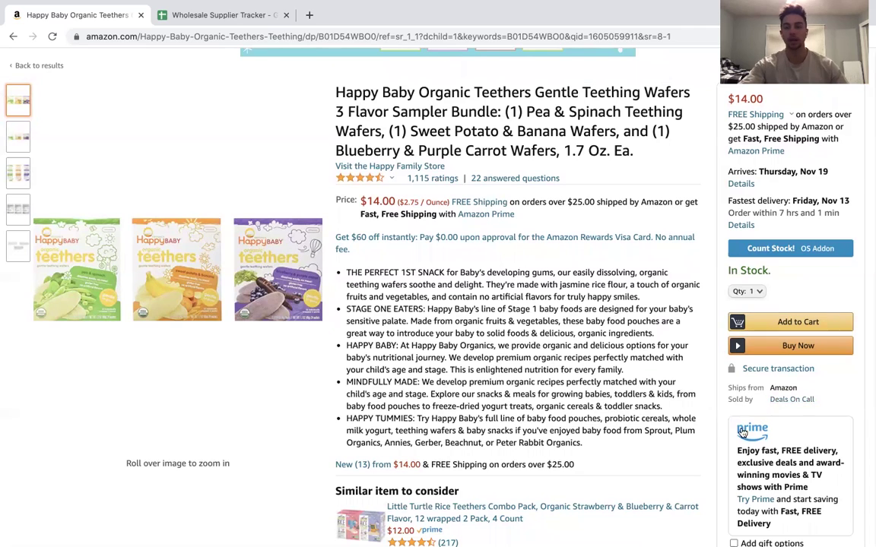
scroll(779, 172, "up", 1)
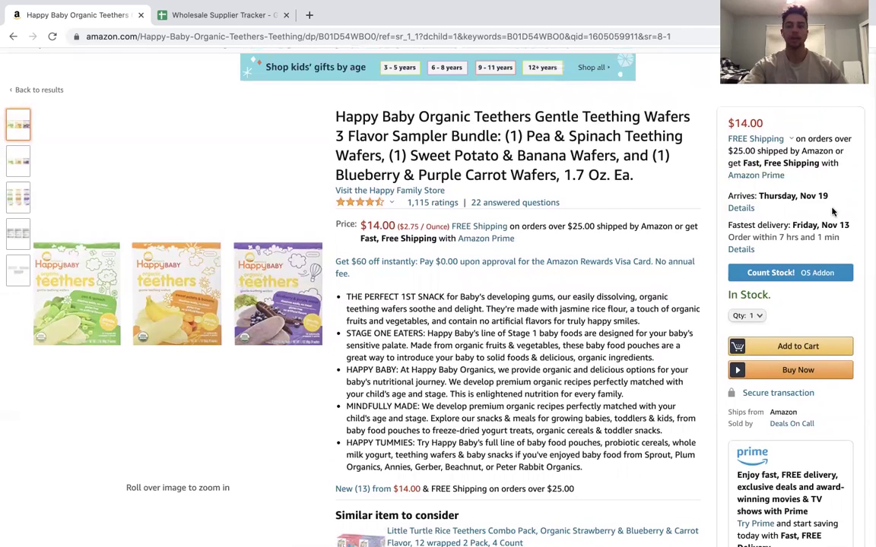
scroll(825, 204, "up", 1)
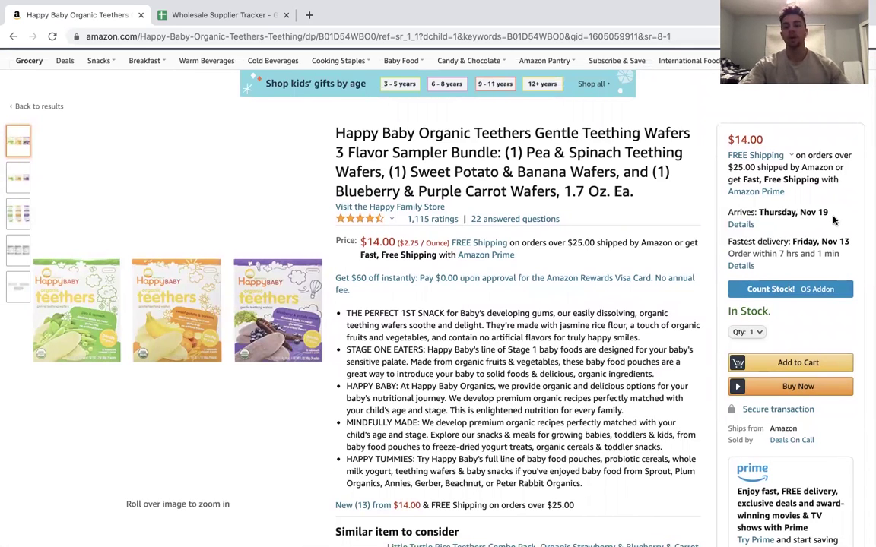
scroll(815, 235, "up", 1)
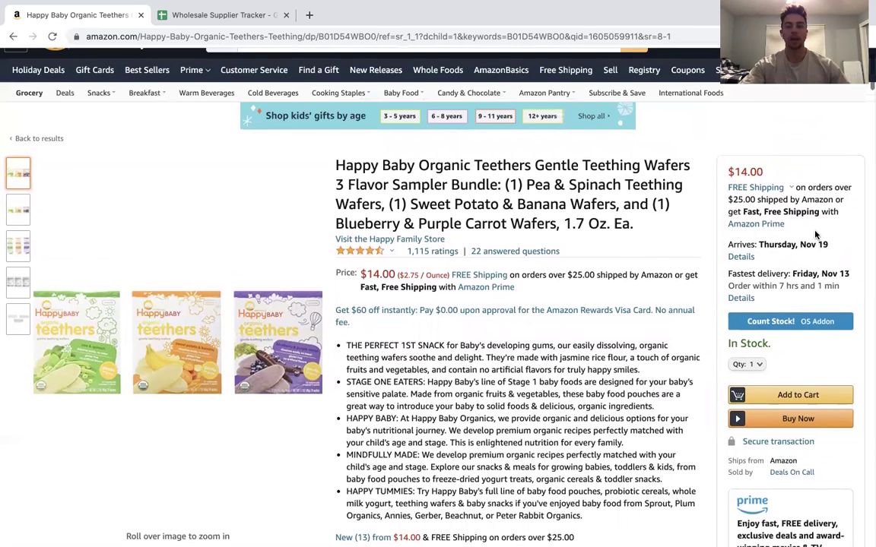
scroll(760, 243, "down", 2)
scroll(699, 254, "down", 1)
scroll(702, 257, "down", 1)
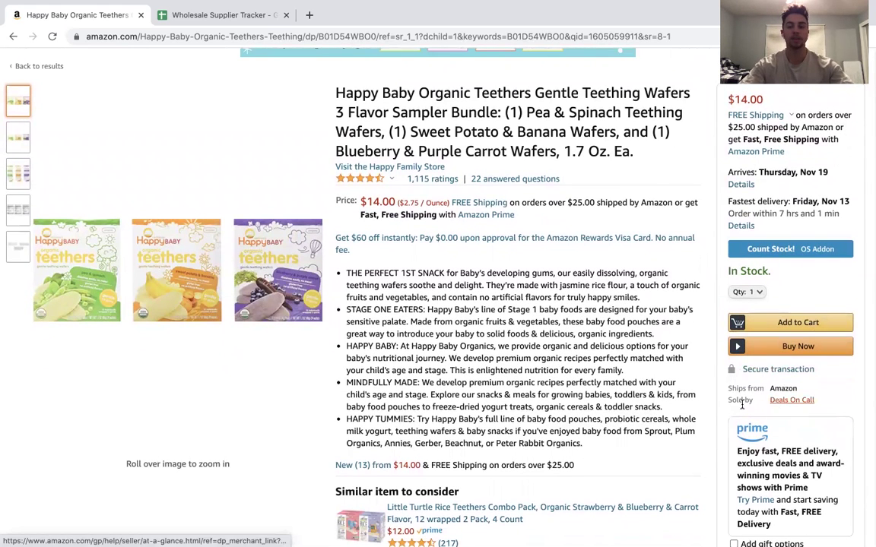
scroll(787, 319, "down", 1)
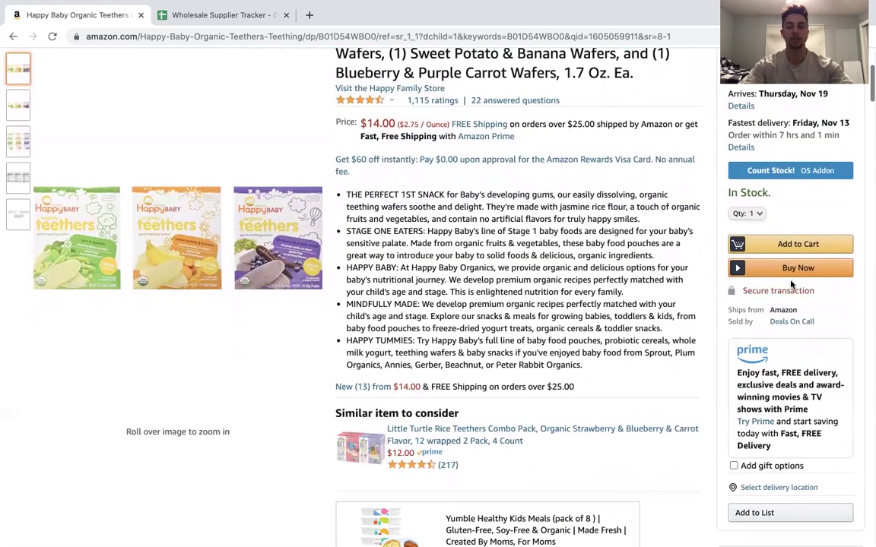
View the Amazon Prime benefits from the listing's buy box and close the information.
left_click(752, 352)
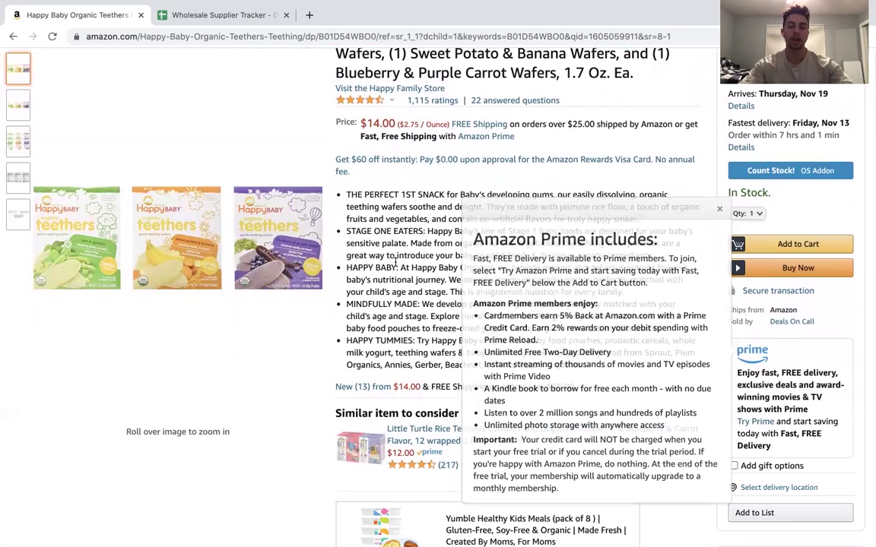
scroll(682, 326, "up", 1)
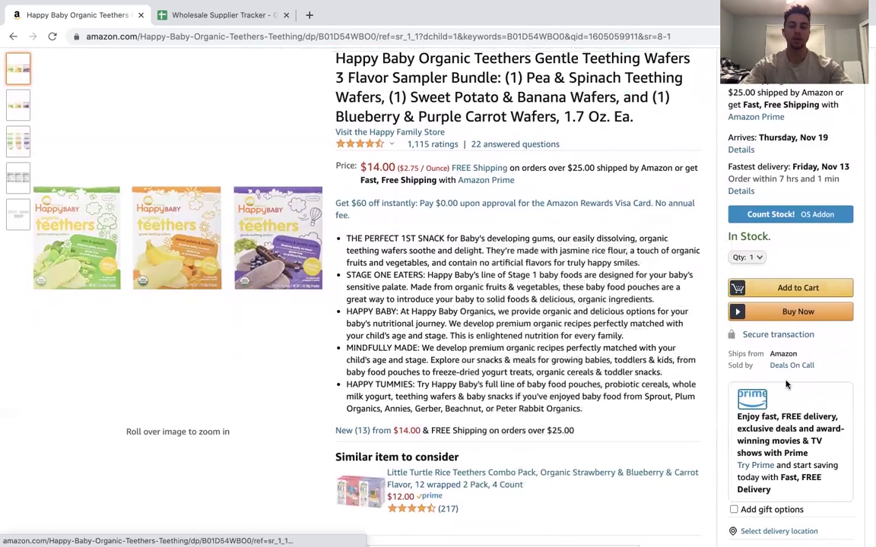
Open the product's list of new offers and expand the seller details of the featured offer.
scroll(486, 305, "down", 1)
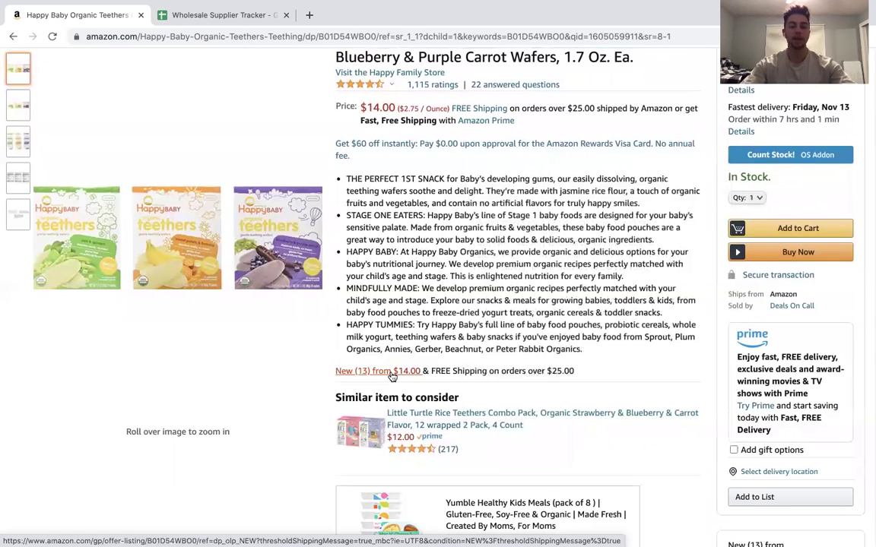
left_click(395, 374)
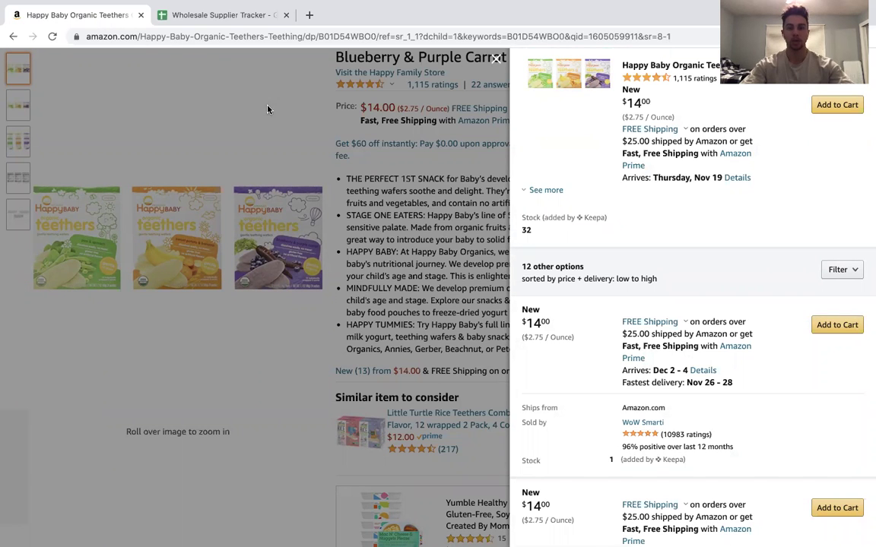
left_click(563, 190)
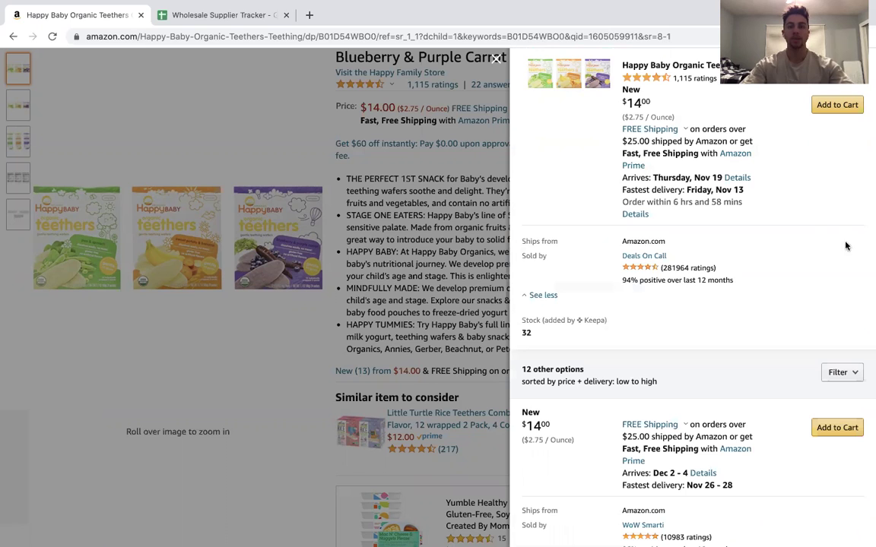
Examine the competing offers, comparing each seller's price, fulfilment source, ratings, and Keepa stock level.
scroll(713, 283, "down", 3)
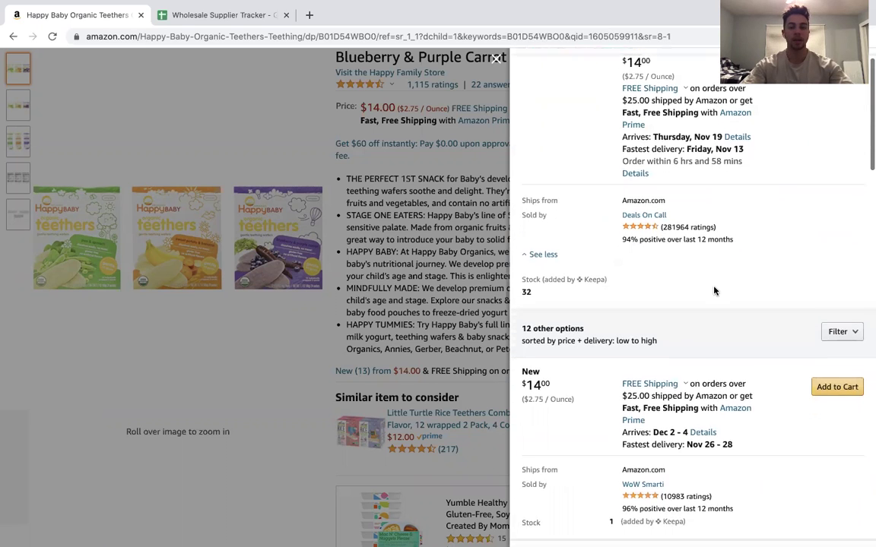
scroll(714, 289, "down", 1)
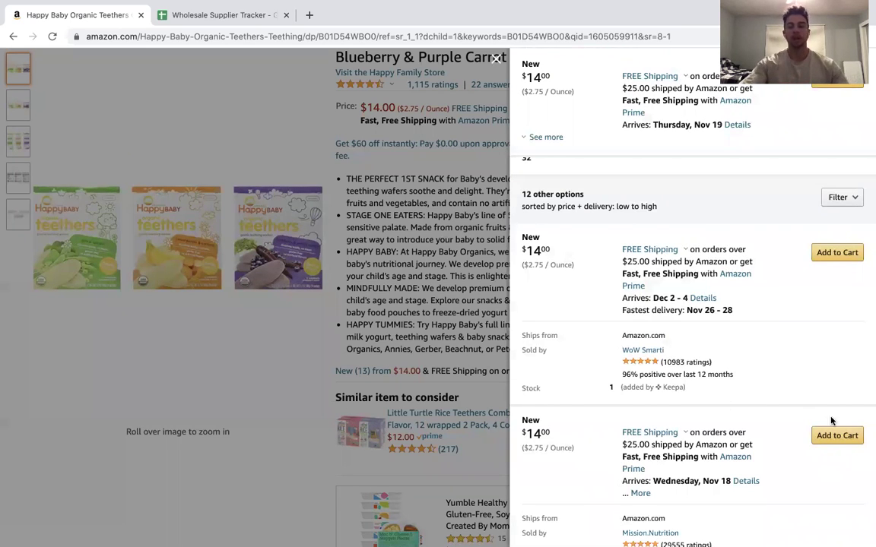
scroll(738, 371, "down", 1)
scroll(738, 369, "down", 1)
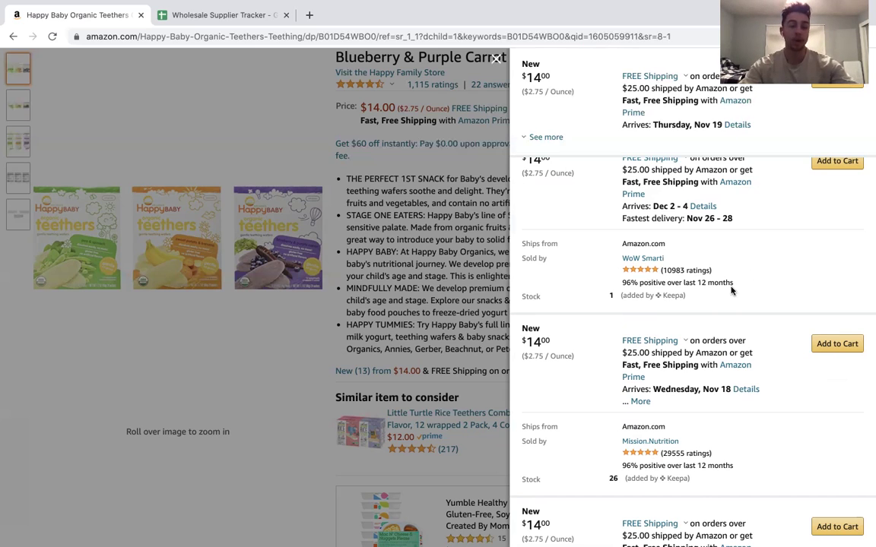
scroll(760, 296, "down", 4)
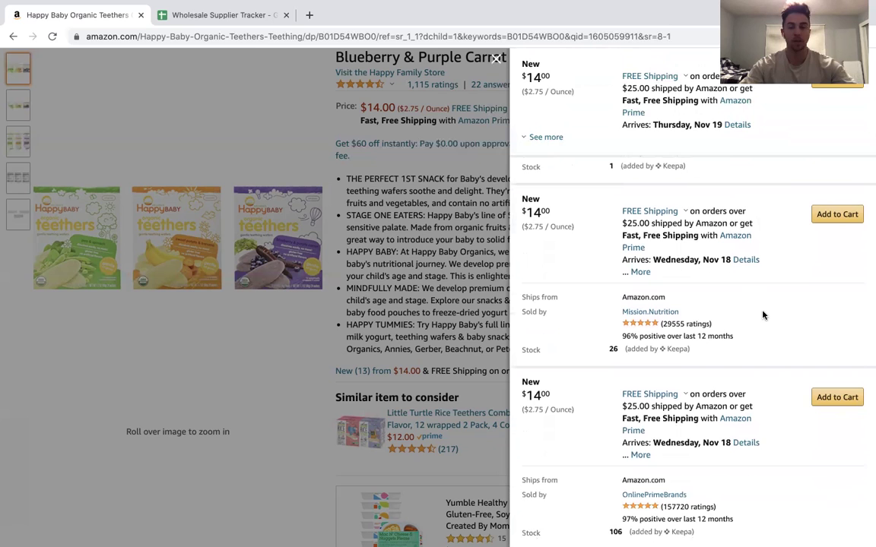
scroll(763, 313, "down", 1)
scroll(747, 294, "down", 3)
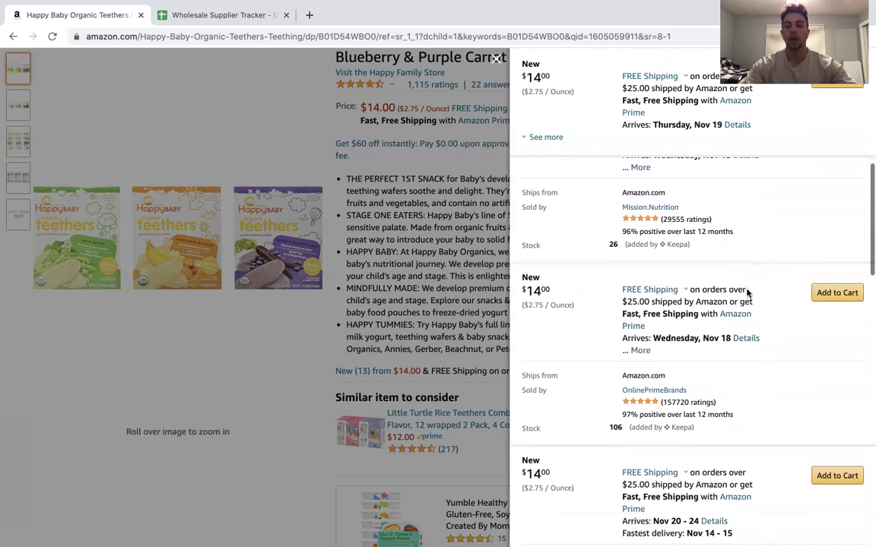
scroll(729, 222, "up", 10)
scroll(727, 225, "down", 7)
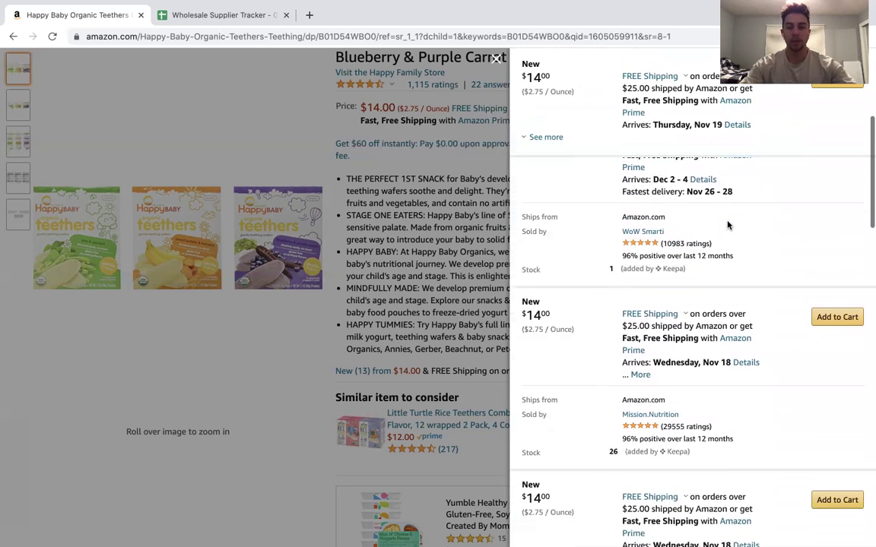
scroll(758, 192, "up", 9)
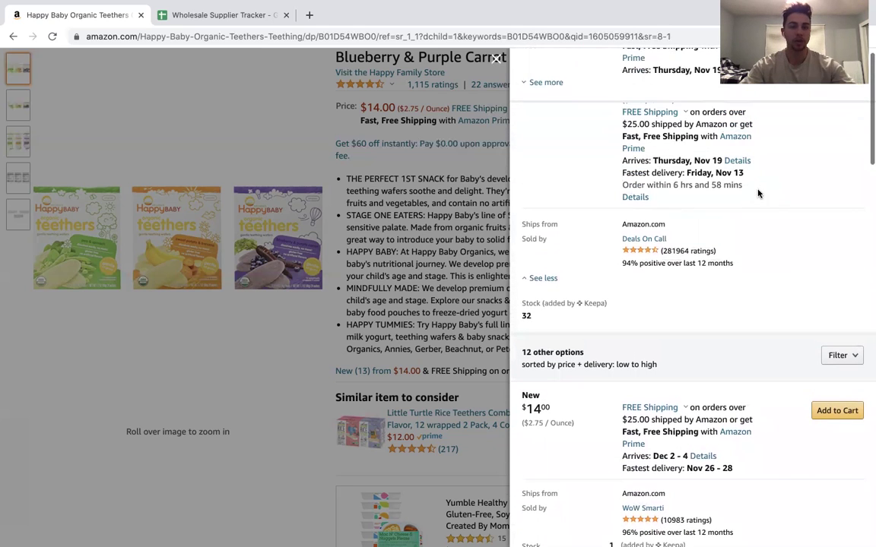
scroll(730, 262, "down", 5)
scroll(729, 262, "down", 8)
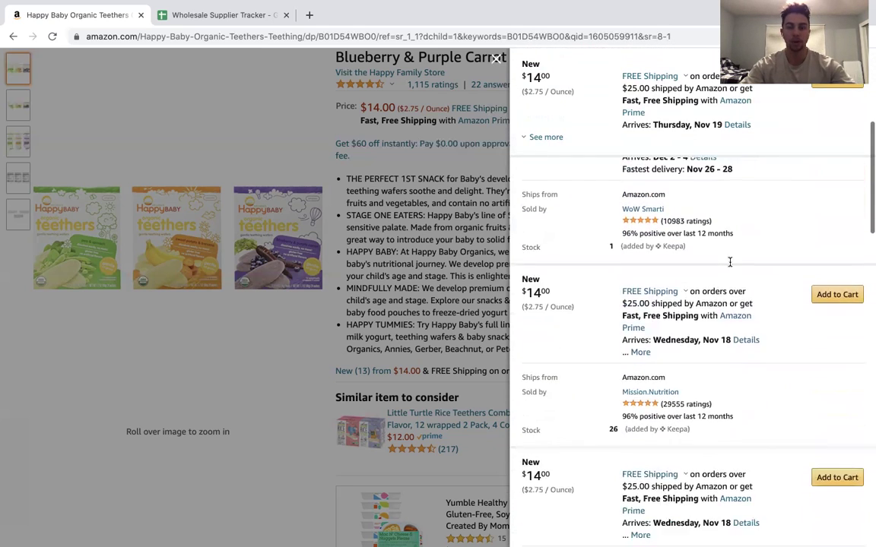
scroll(730, 265, "down", 10)
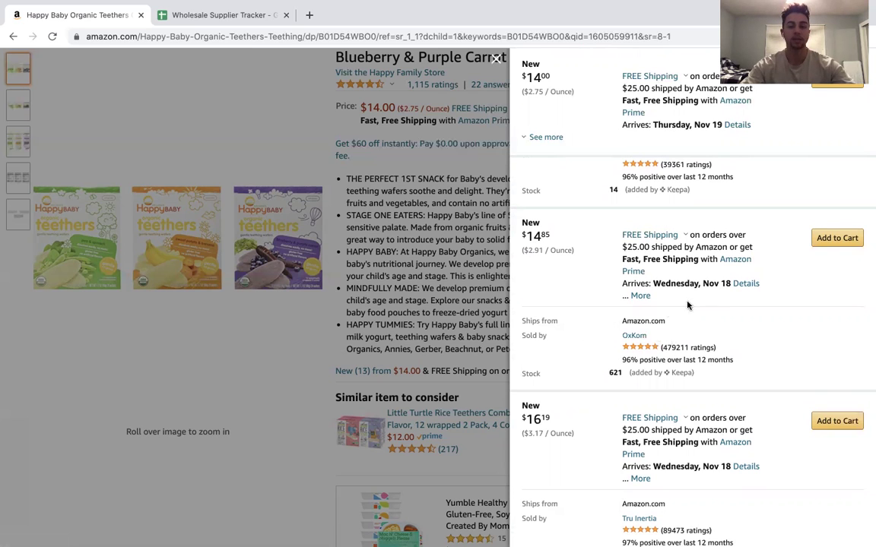
Examine the remaining competing offers through the end of the list, comparing each seller's price, fulfilment source, and Keepa stock level.
scroll(751, 331, "down", 3)
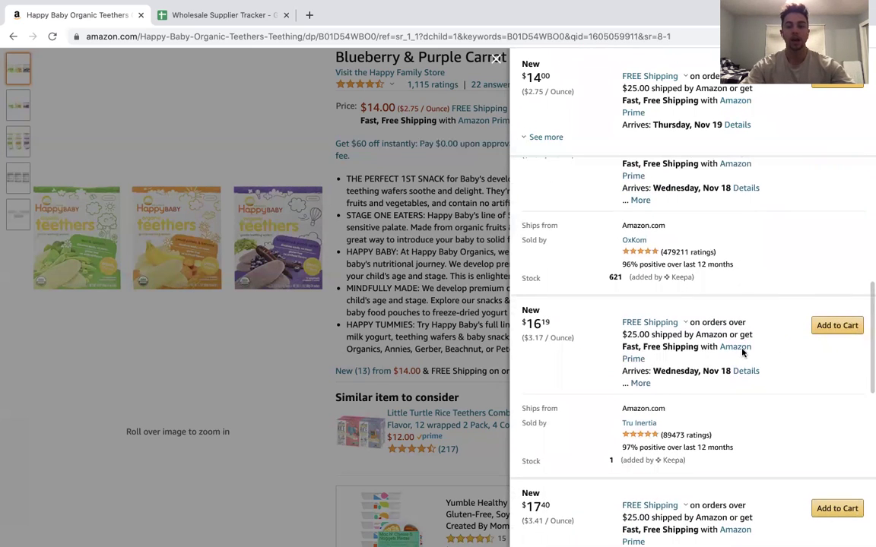
scroll(735, 382, "down", 1)
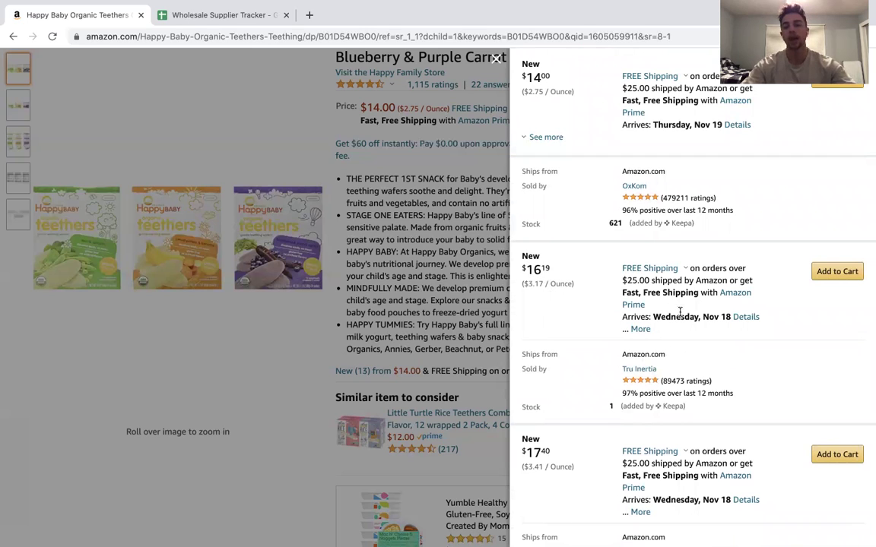
scroll(677, 323, "down", 3)
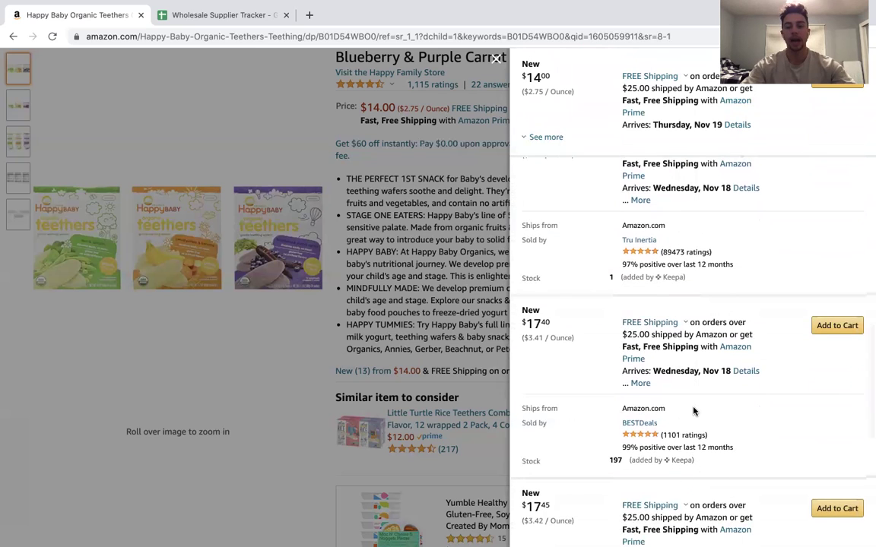
scroll(676, 335, "down", 3)
scroll(700, 396, "down", 5)
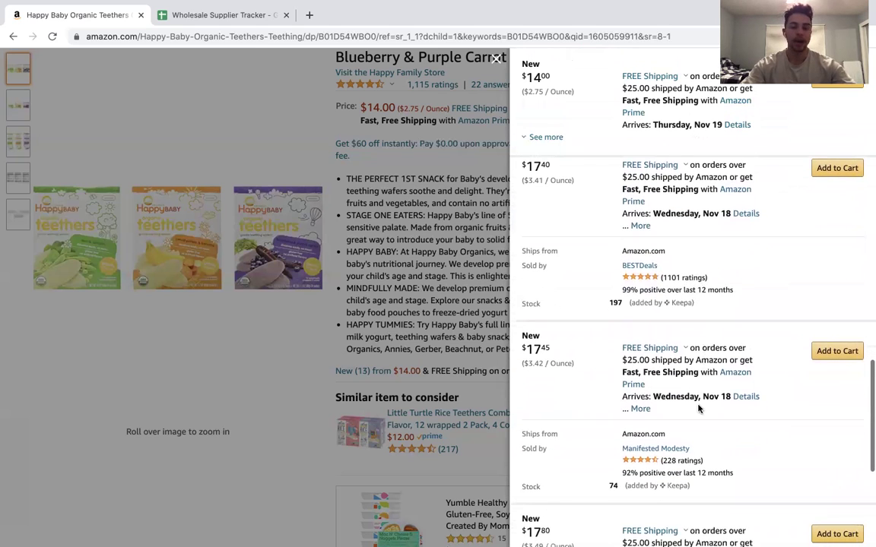
scroll(698, 409, "down", 6)
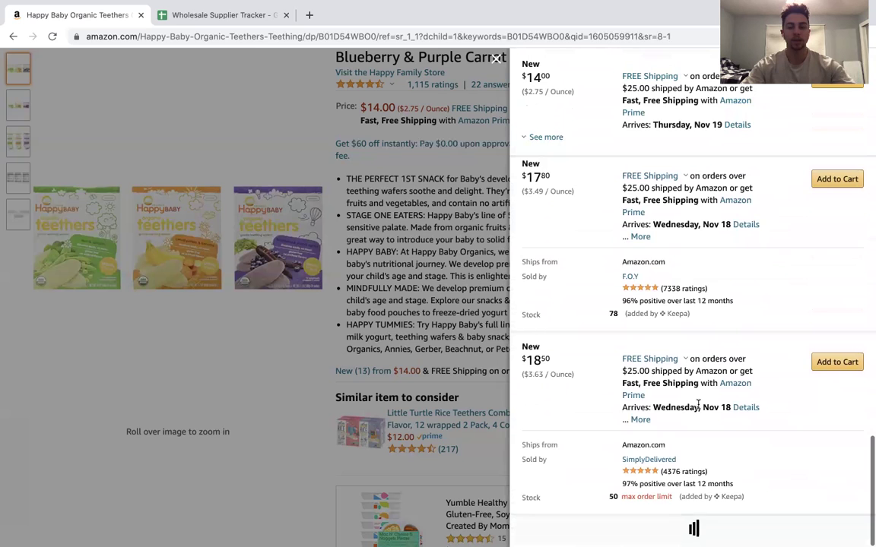
scroll(699, 408, "down", 2)
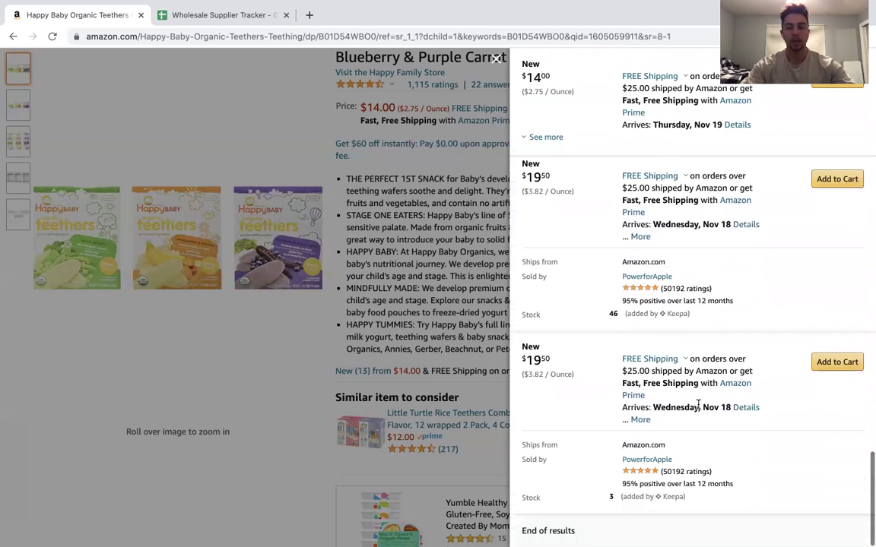
scroll(741, 443, "up", 1)
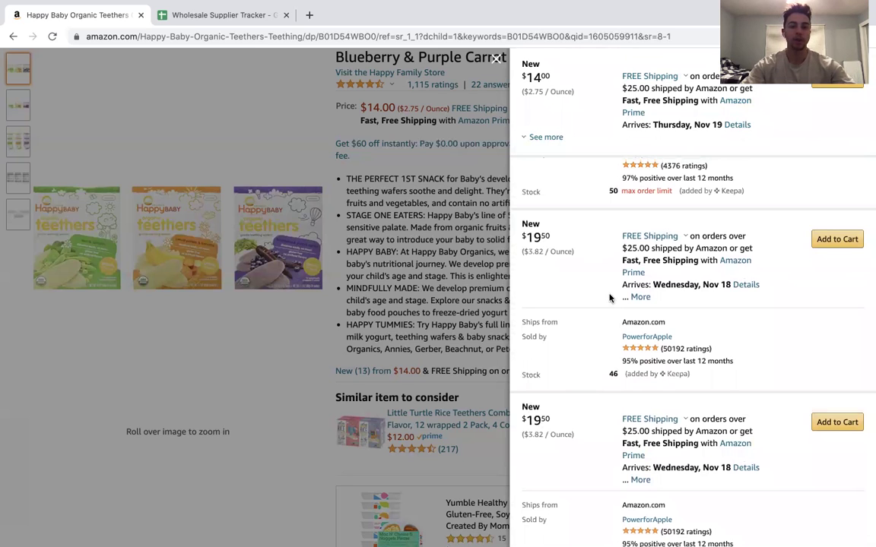
scroll(726, 366, "up", 3)
scroll(729, 426, "down", 4)
scroll(749, 401, "up", 2)
scroll(728, 340, "up", 2)
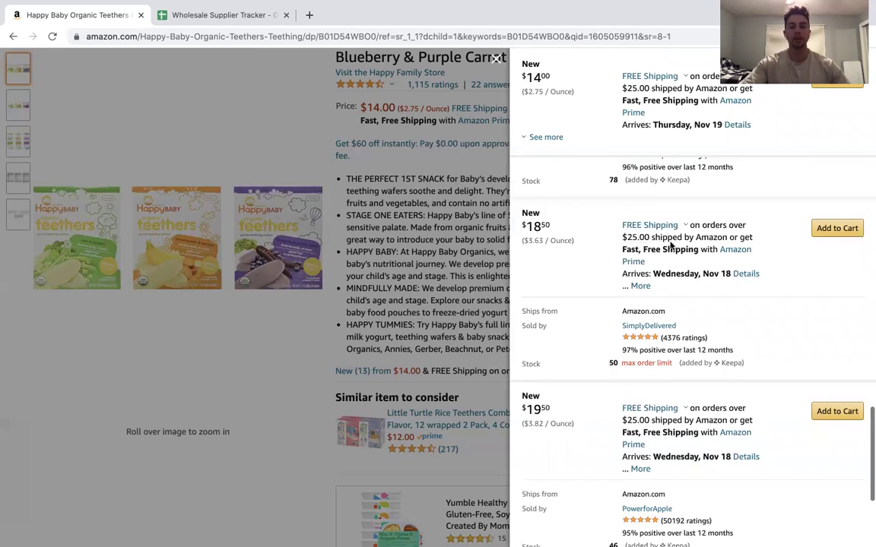
Compare the sellers and stock of the lower-priced offers with those of the highest-priced offers at the end of the list.
scroll(671, 251, "up", 5)
scroll(715, 348, "down", 1)
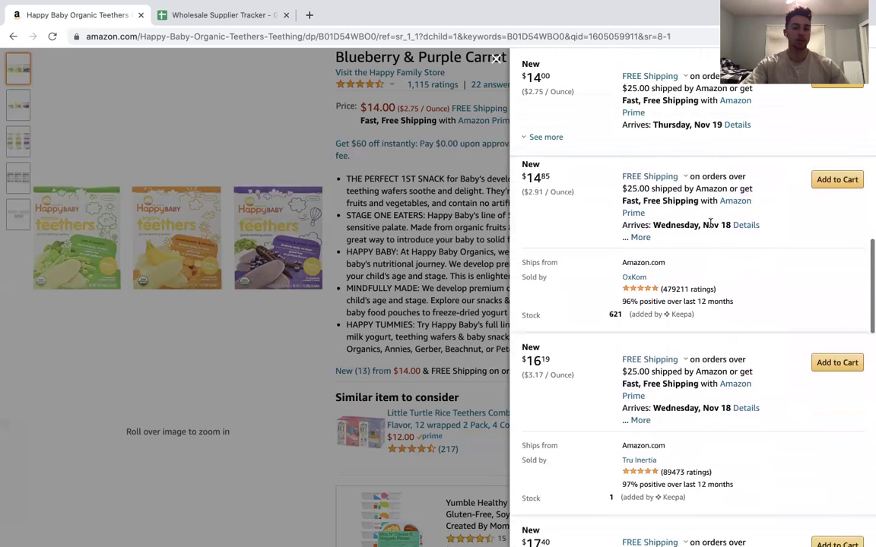
scroll(690, 228, "up", 2)
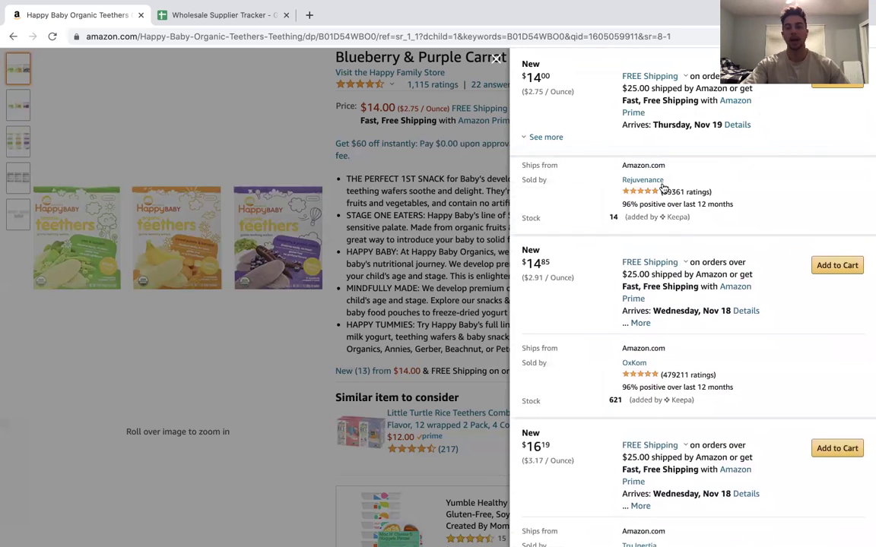
scroll(660, 366, "down", 1)
scroll(732, 361, "down", 7)
scroll(712, 428, "down", 5)
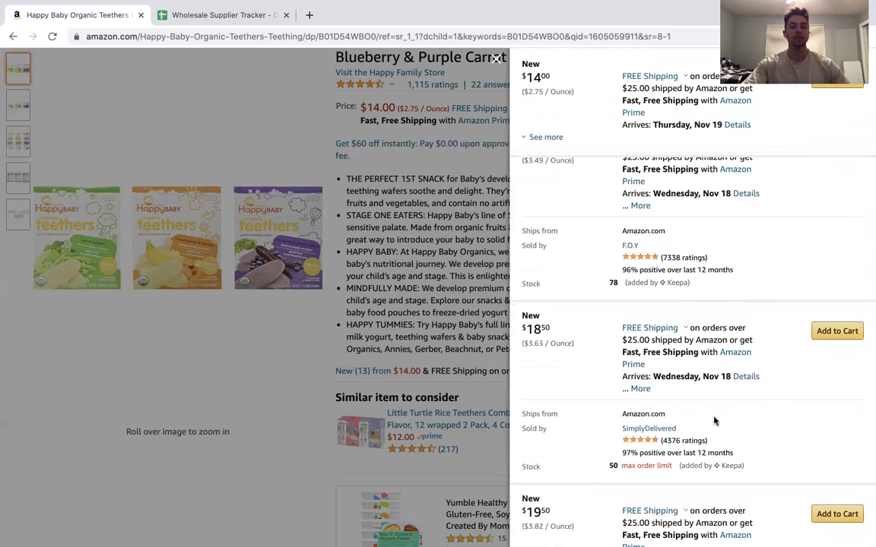
scroll(714, 422, "down", 4)
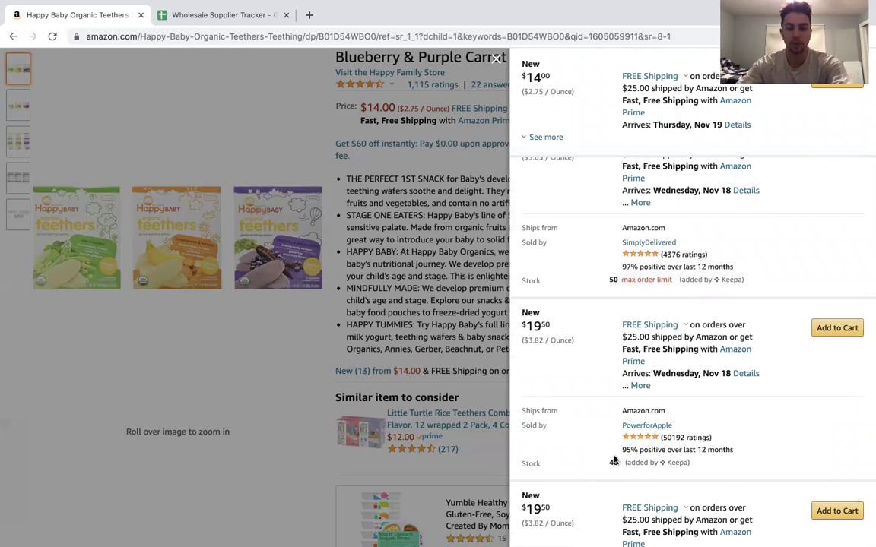
scroll(724, 414, "down", 2)
Review the offers from the most expensive back to the featured one and close the offer list.
scroll(737, 345, "up", 4)
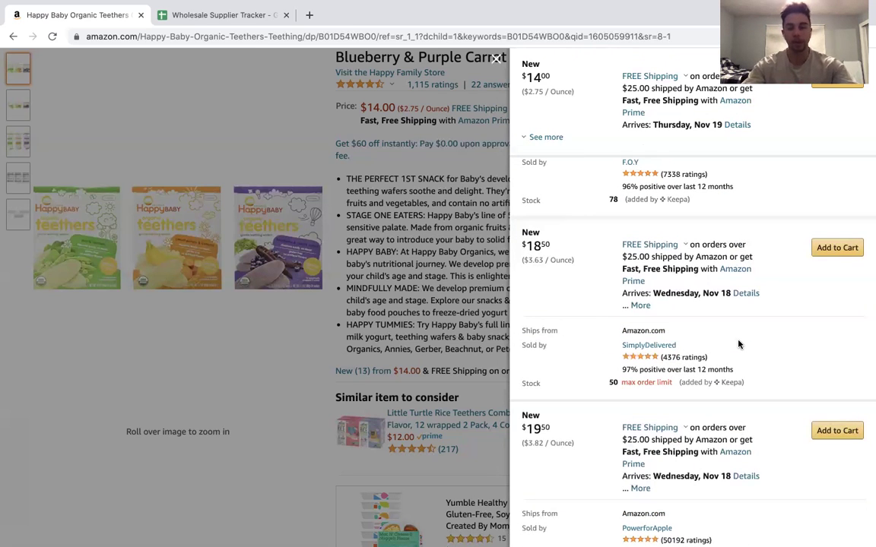
scroll(749, 302, "up", 4)
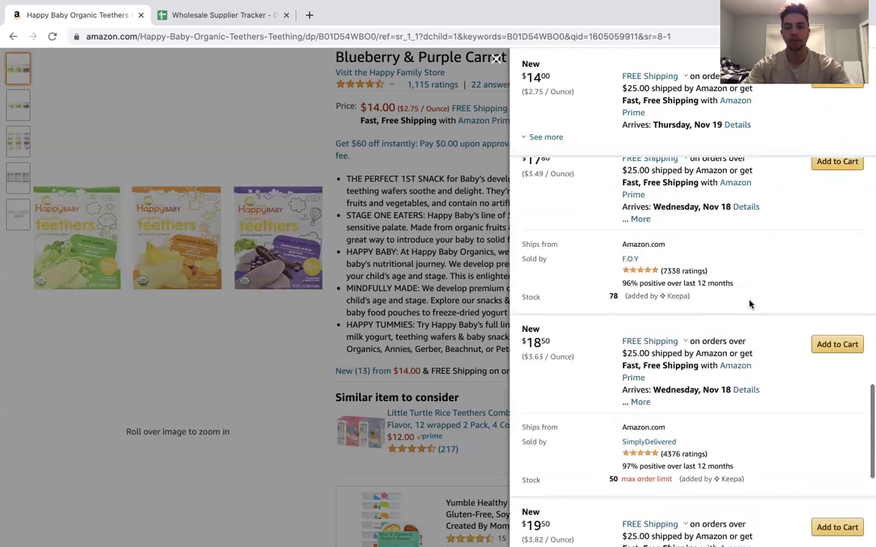
scroll(781, 298, "down", 5)
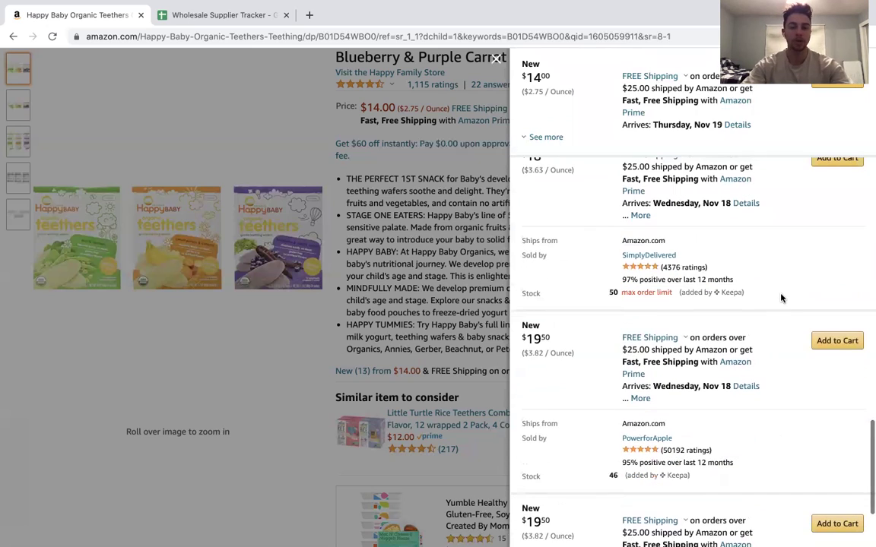
scroll(741, 289, "up", 7)
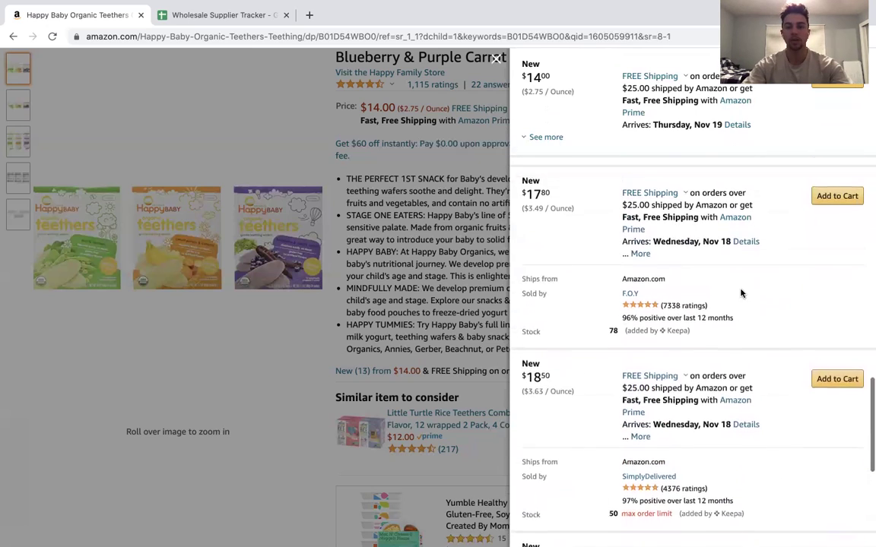
scroll(741, 292, "up", 6)
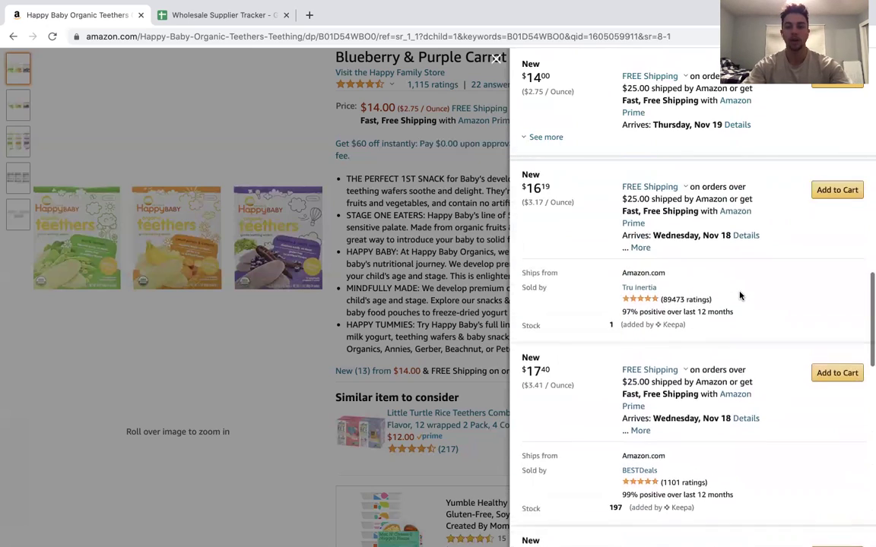
scroll(742, 295, "up", 6)
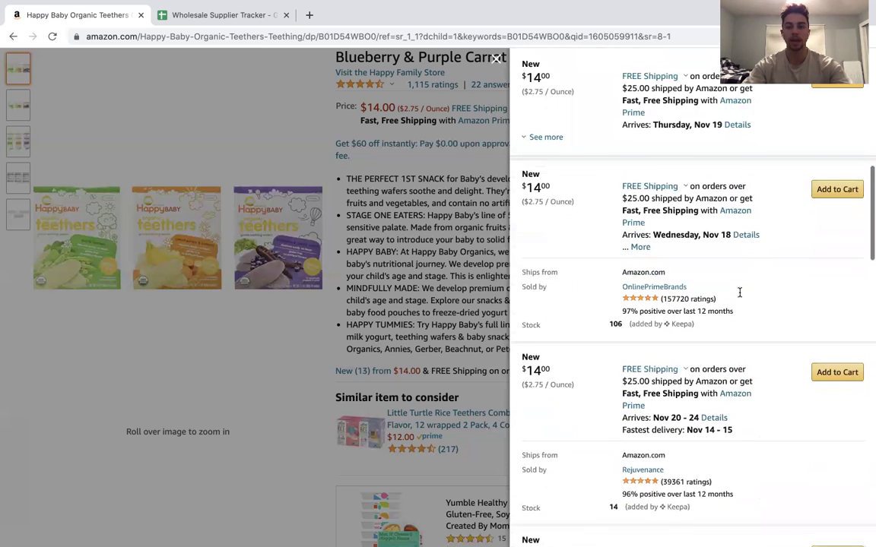
scroll(740, 295, "up", 8)
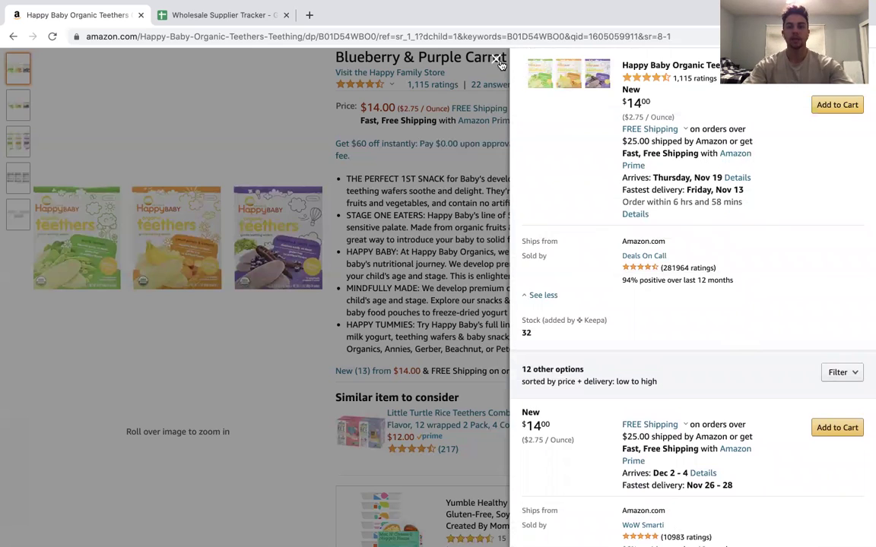
left_click(450, 59)
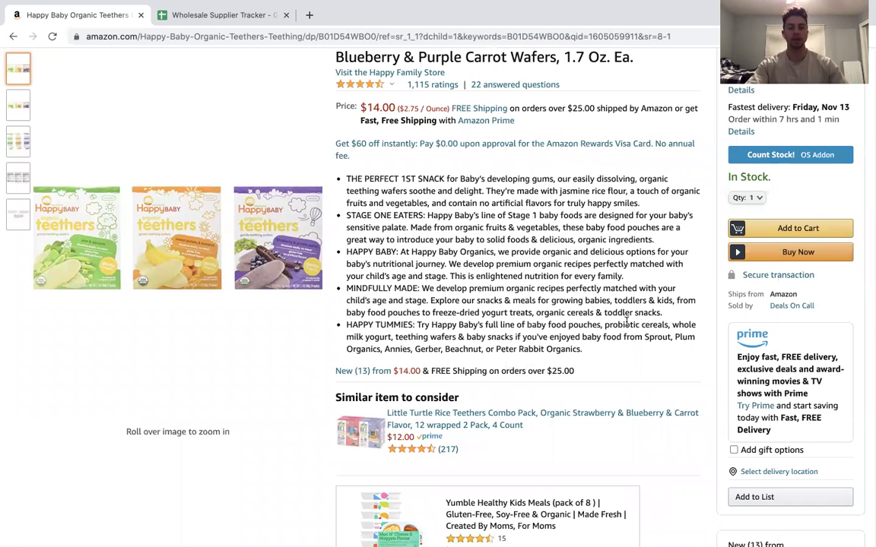
Examine the listing's Keepa charts for price history, sales rank, and new offer count, and return to the product overview.
scroll(615, 313, "down", 2)
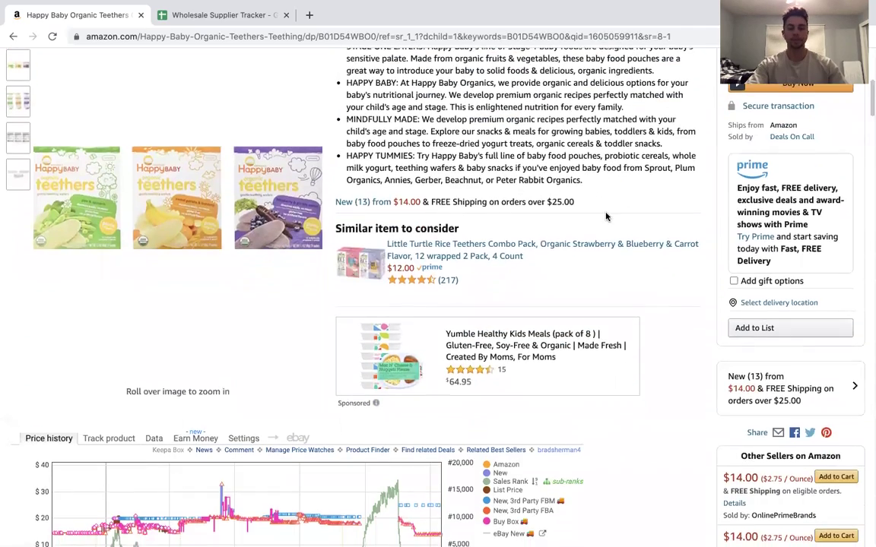
scroll(627, 193, "down", 3)
scroll(606, 217, "down", 2)
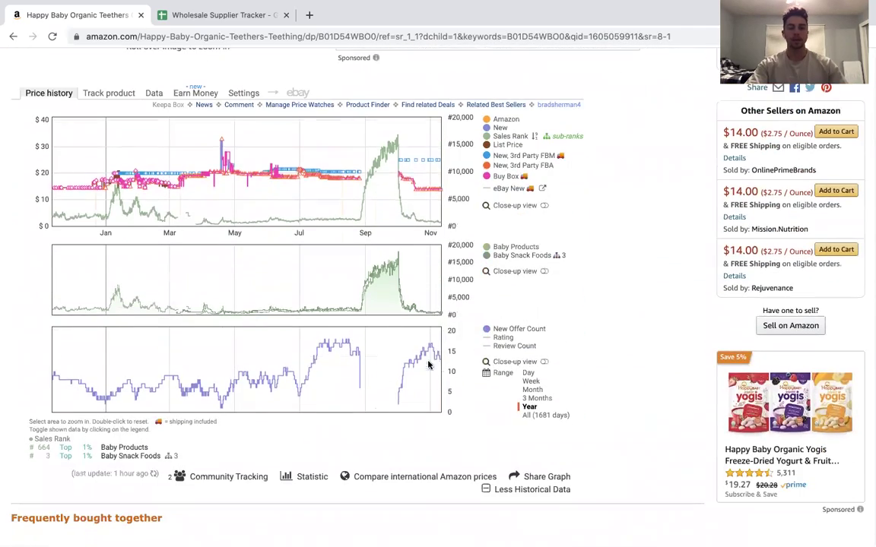
mouse_move(416, 368)
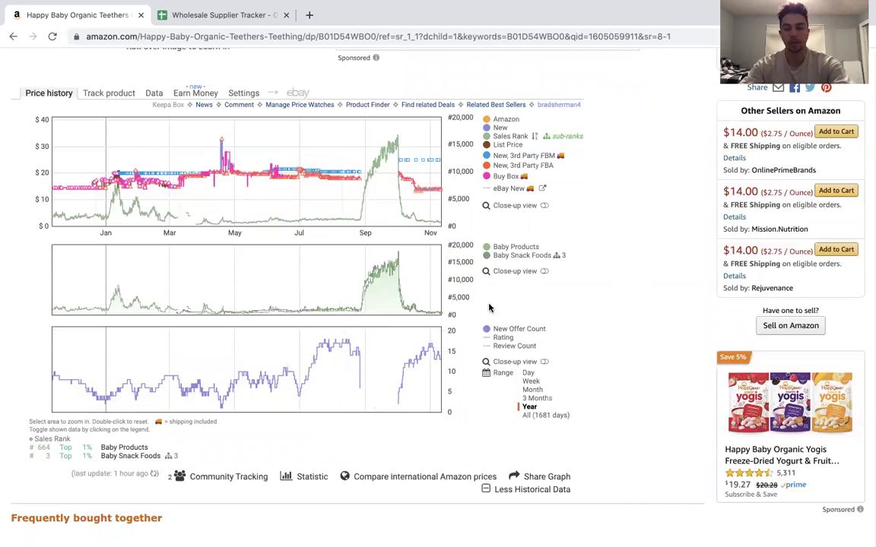
scroll(592, 265, "up", 1)
scroll(591, 265, "up", 5)
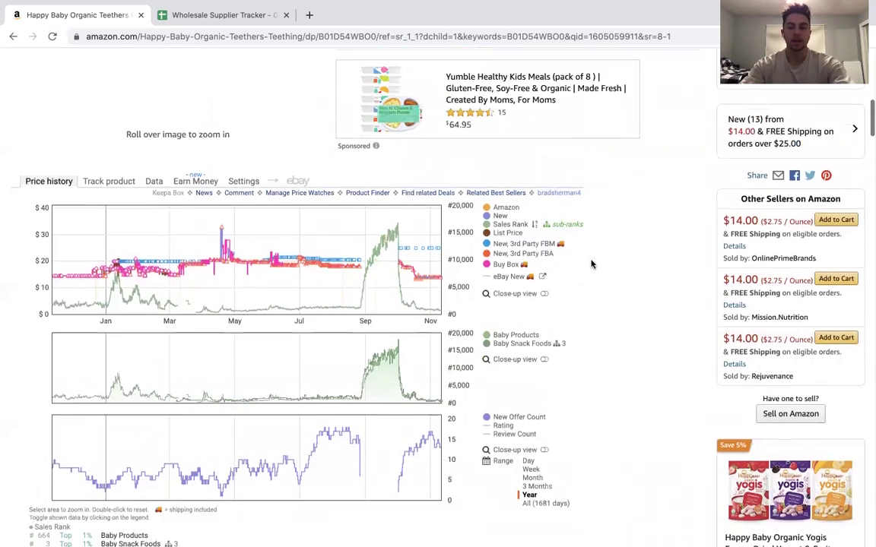
scroll(591, 265, "up", 5)
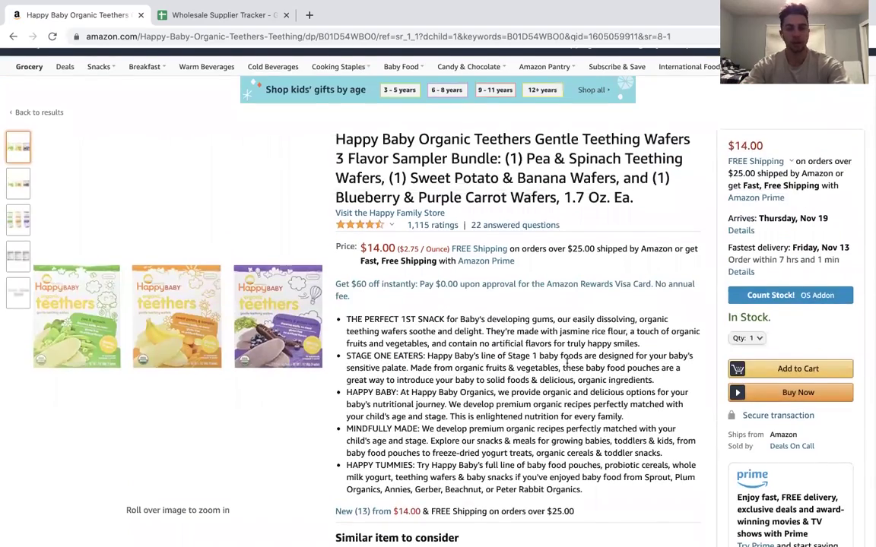
Open the Buy Box Statistics in the listing's Keepa data.
scroll(565, 363, "down", 8)
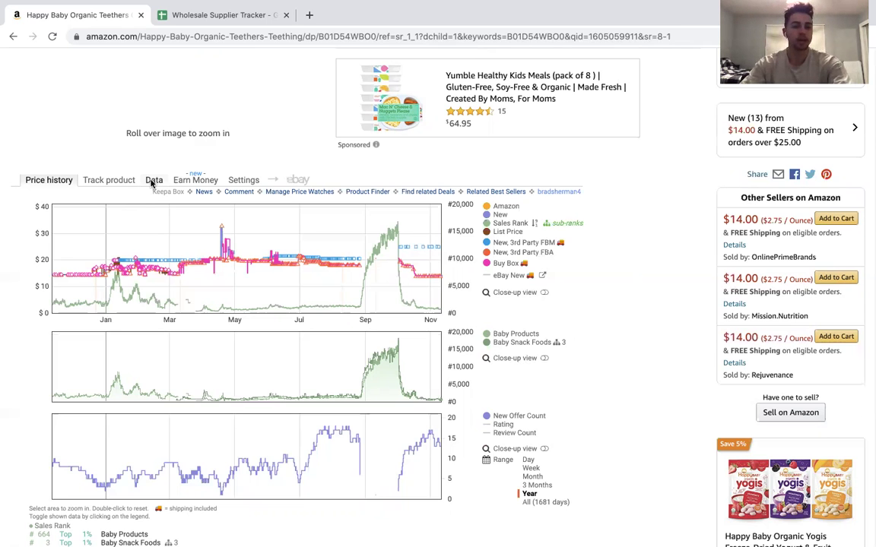
left_click(153, 181)
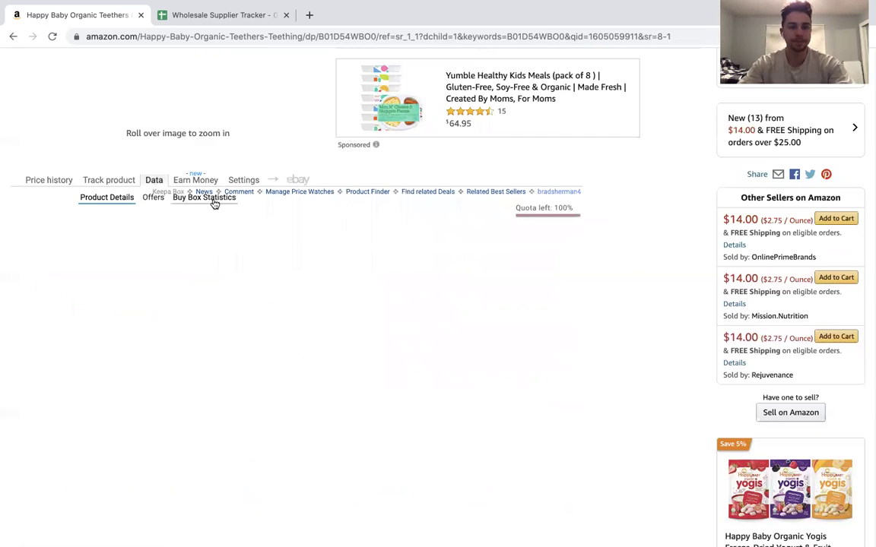
left_click(212, 199)
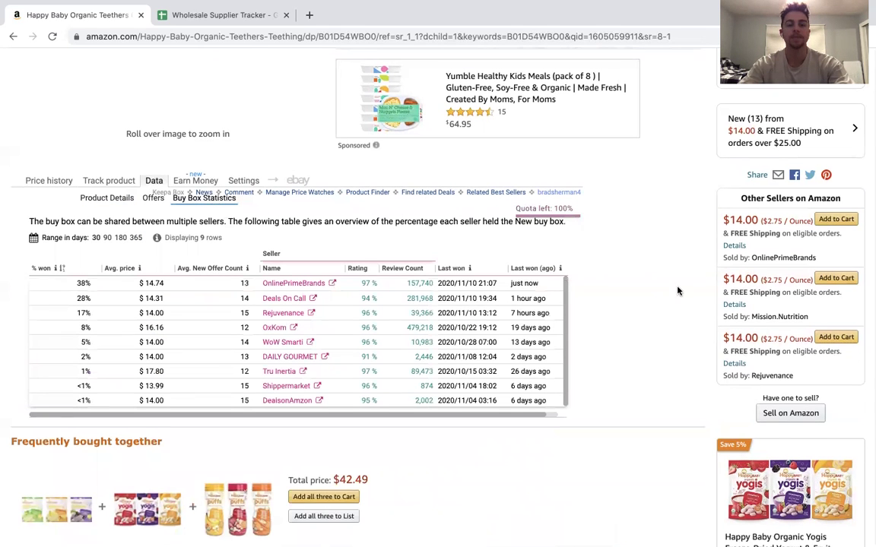
Compare each seller's share of the buy box and average price over 90, 180, and 365 days.
scroll(562, 289, "up", 1)
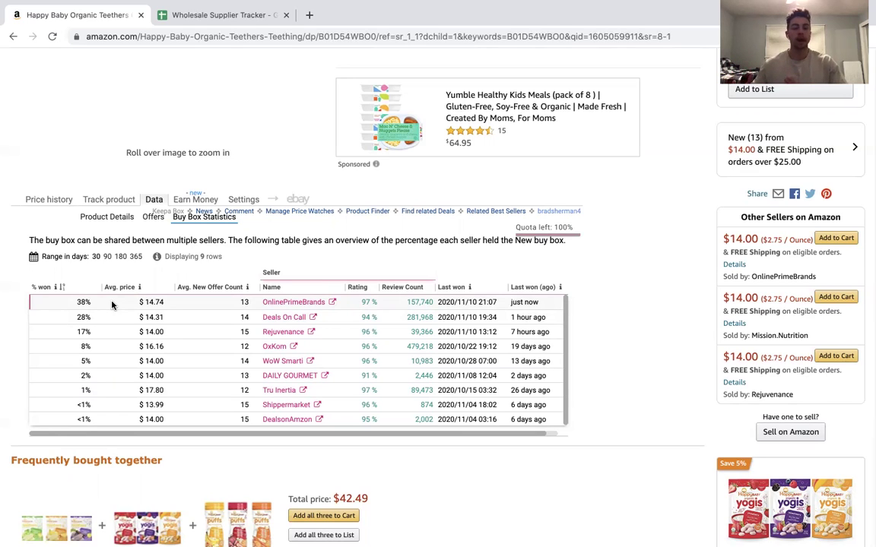
left_click(107, 257)
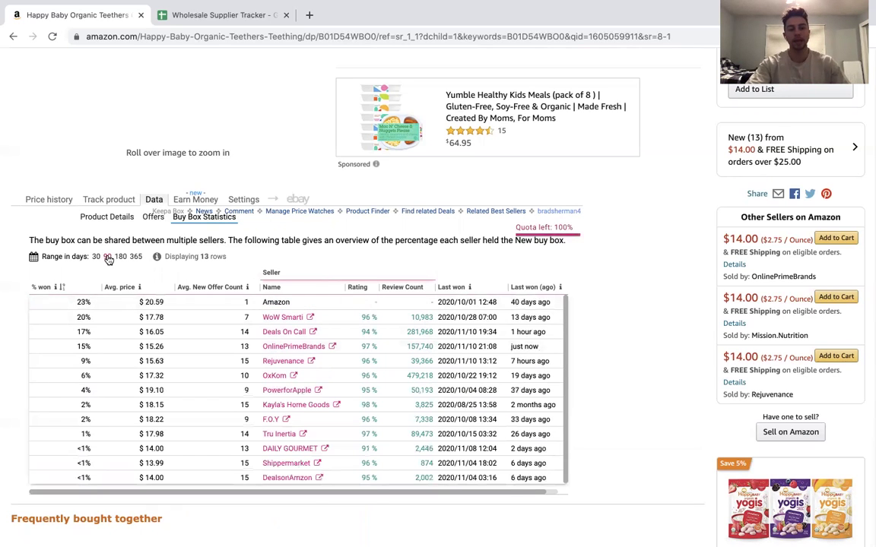
left_click(120, 257)
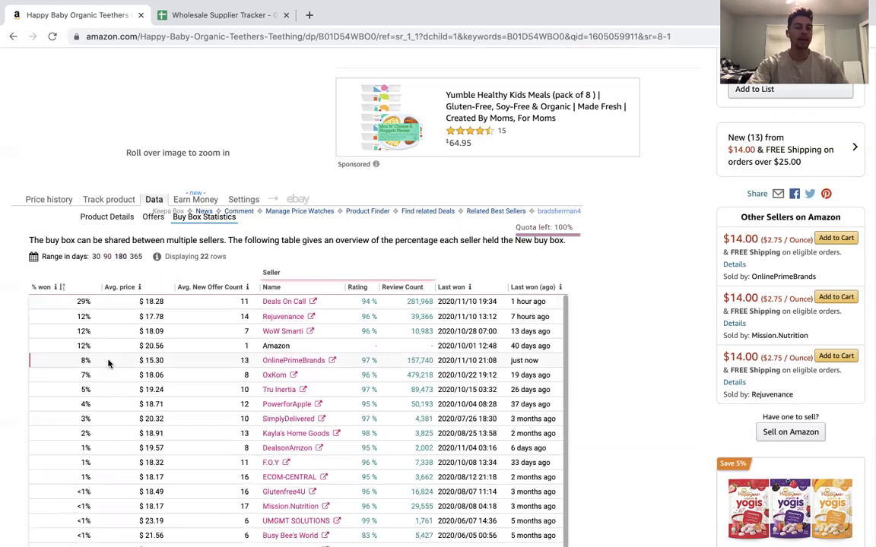
left_click(107, 258)
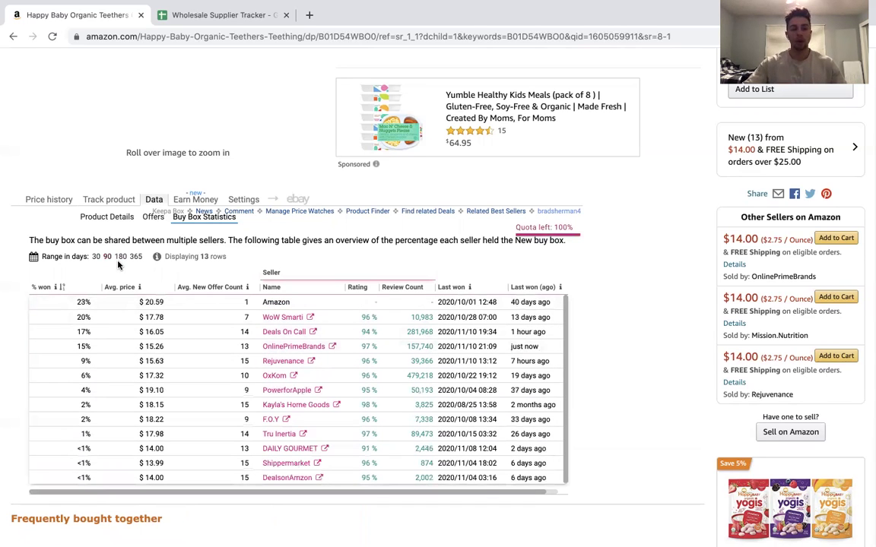
left_click(120, 257)
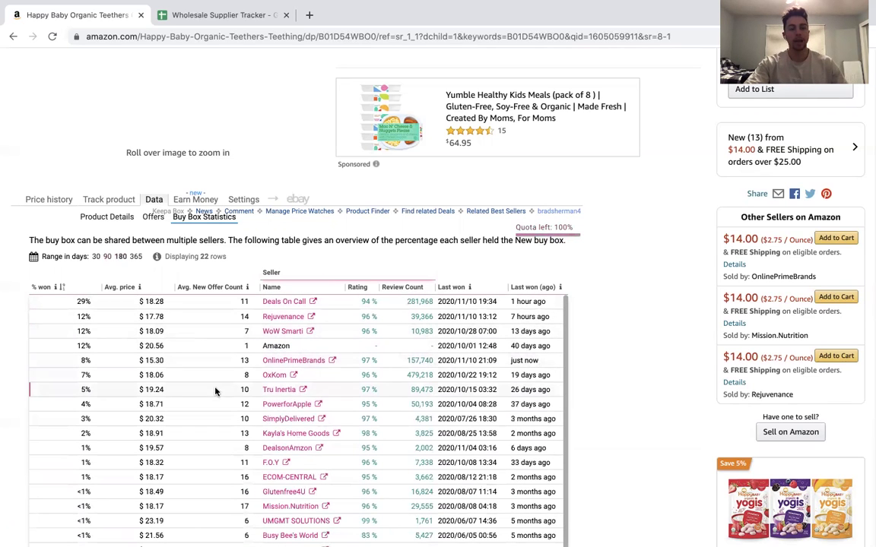
scroll(544, 296, "down", 2)
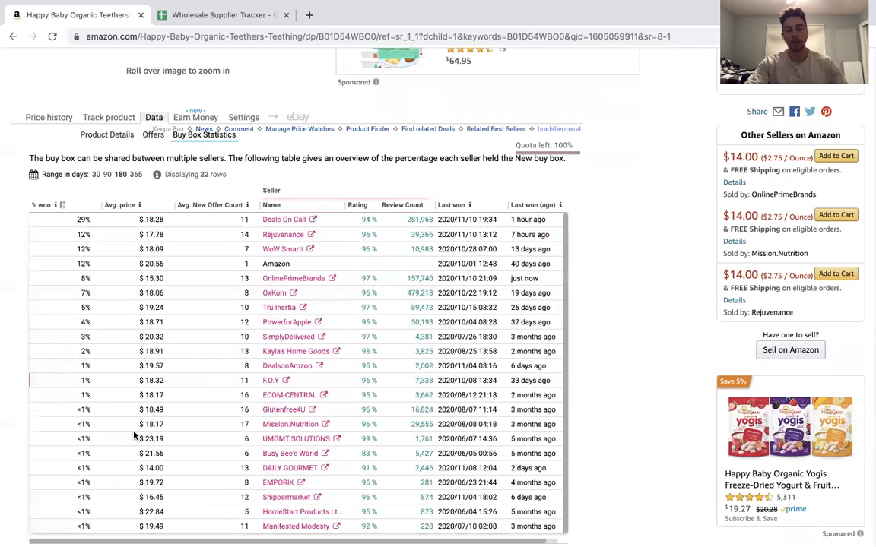
left_click(136, 175)
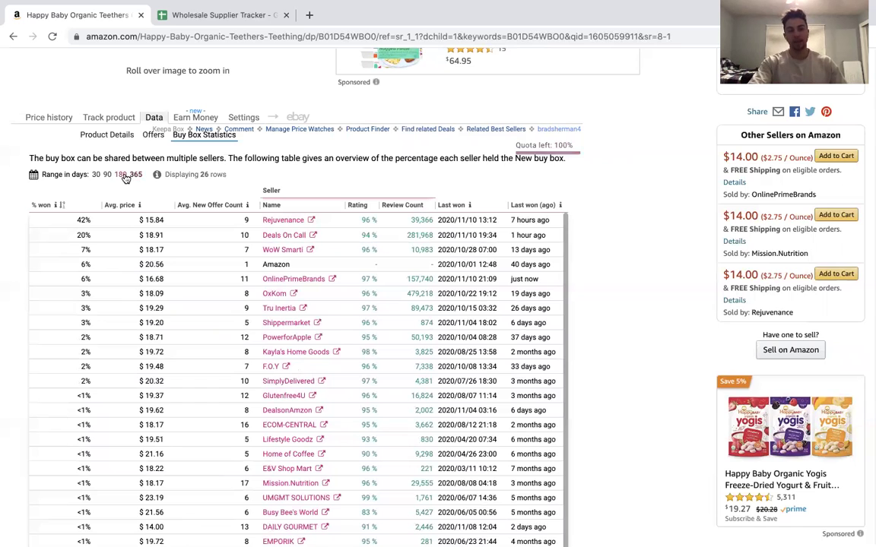
Compare the sellers' buy box shares and average prices over 180 and 30 days.
left_click(122, 175)
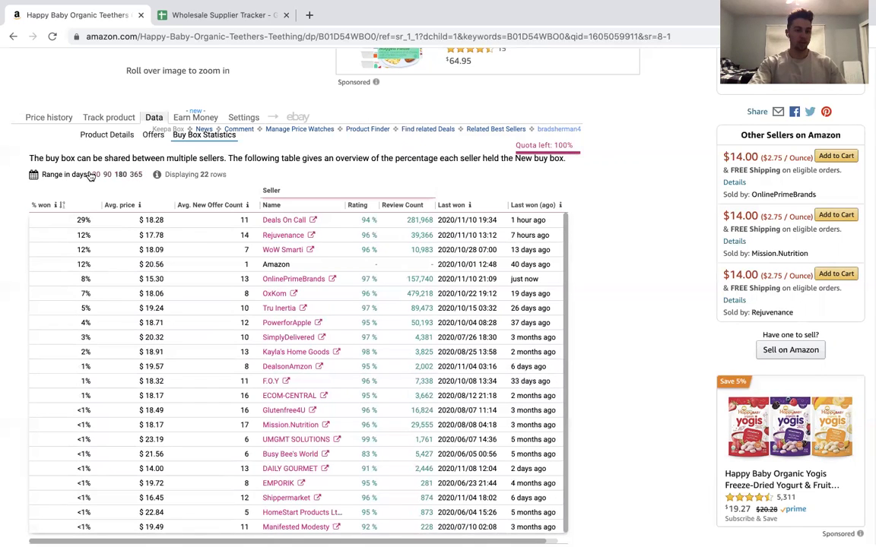
left_click(95, 175)
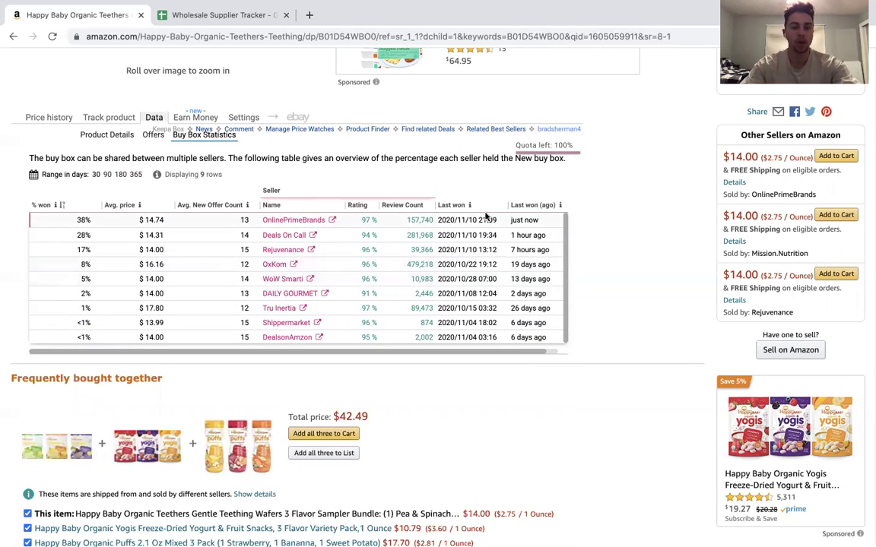
scroll(641, 231, "up", 2)
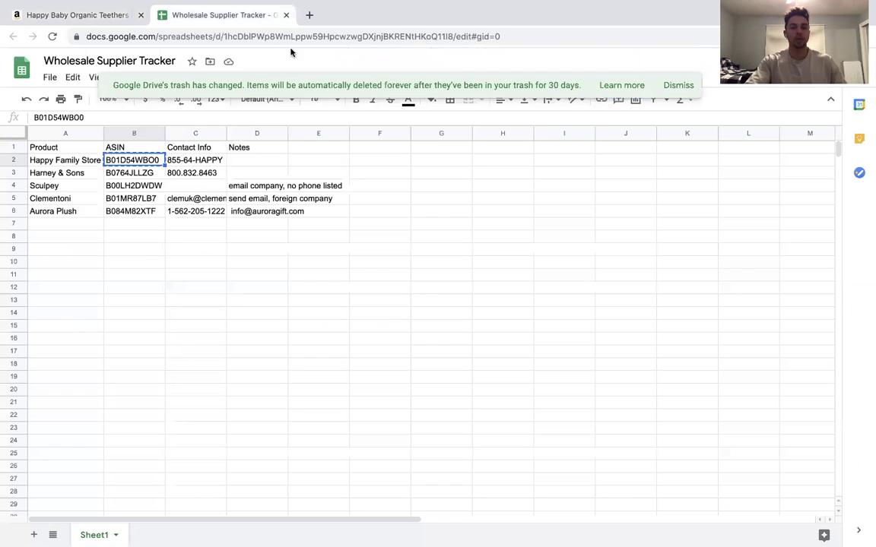
Switch to the Wholesale Supplier Tracker spreadsheet and add a new sheet named "Buy Box Rotation Analysis".
left_click(228, 15)
left_click(501, 185)
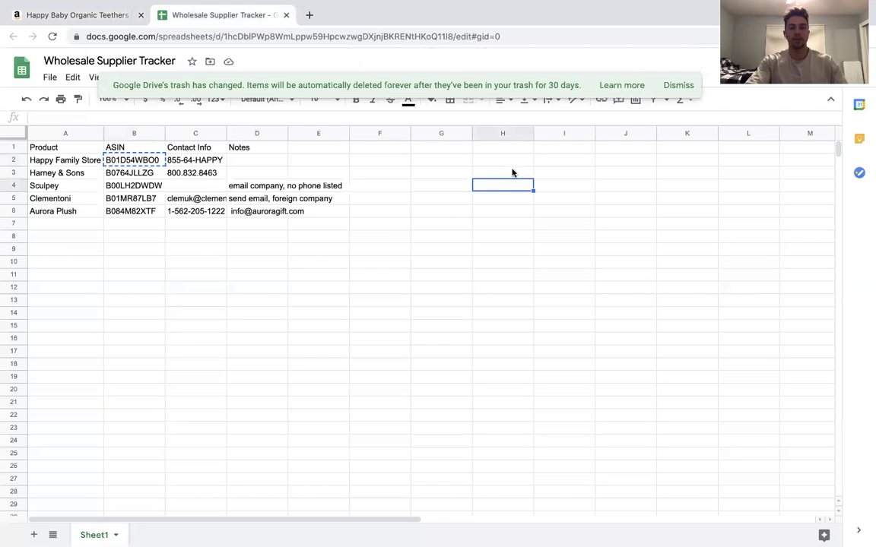
left_click(33, 536)
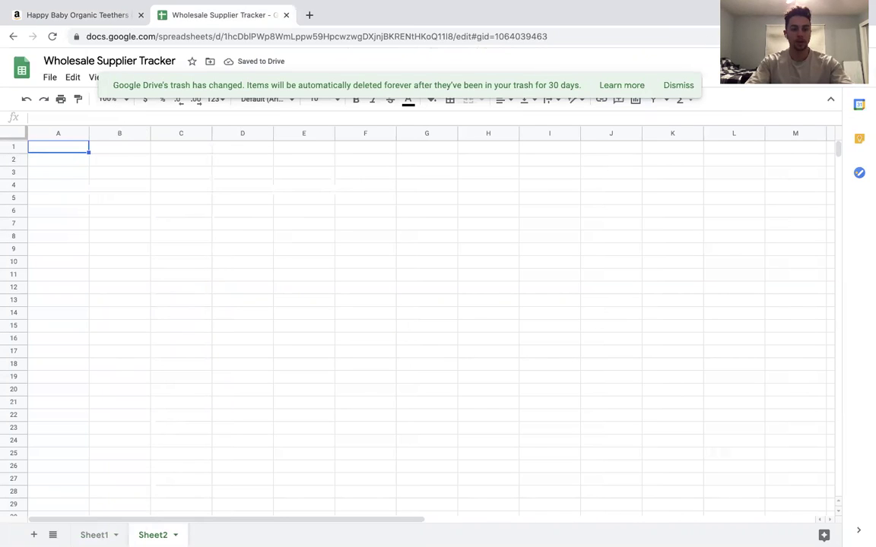
double_click(152, 535)
type("Buy Box")
type(" req")
key("BackSpace")
key("BackSpace")
key("BackSpace")
type("Rotation Analysis")
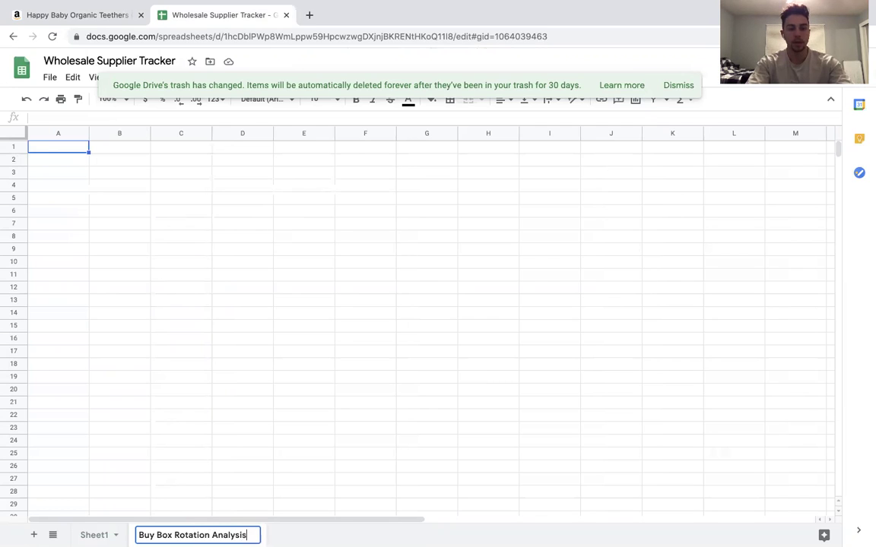
key("Return")
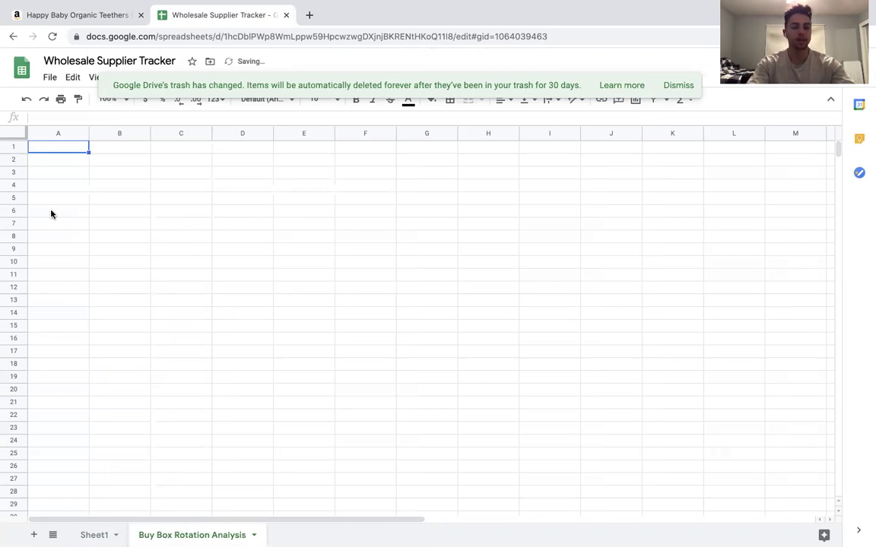
Enter "1. Keepa > Data > Buy Box Statistics > Analyze BB % distribution" in cell A1.
type("1. Keepa >")
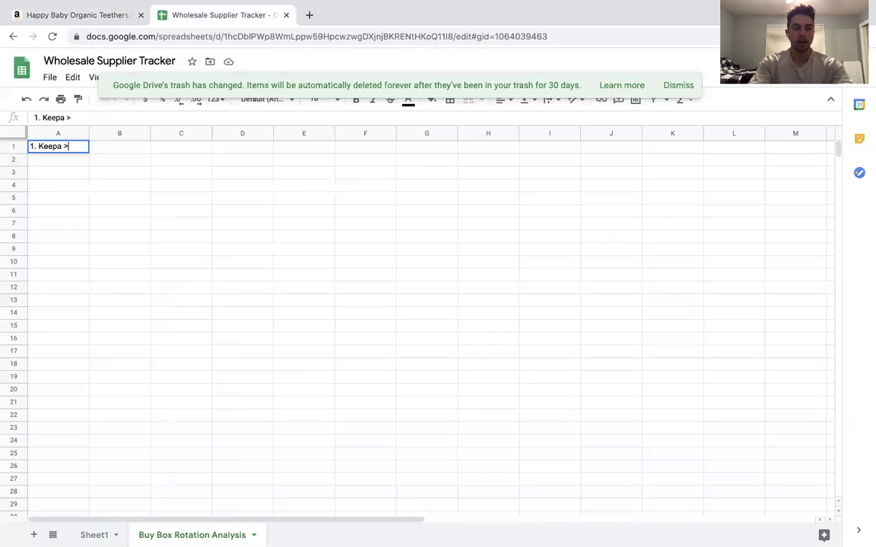
type(" Data > ")
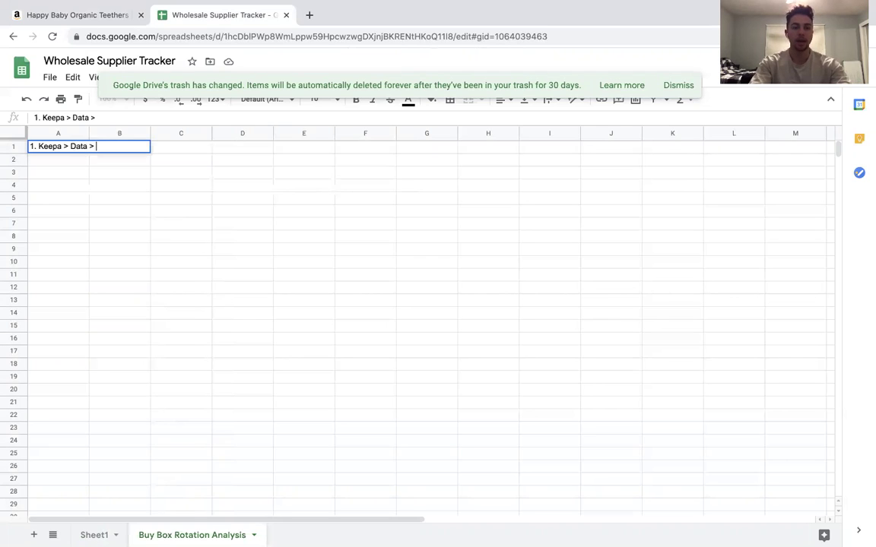
type("Buy Box S")
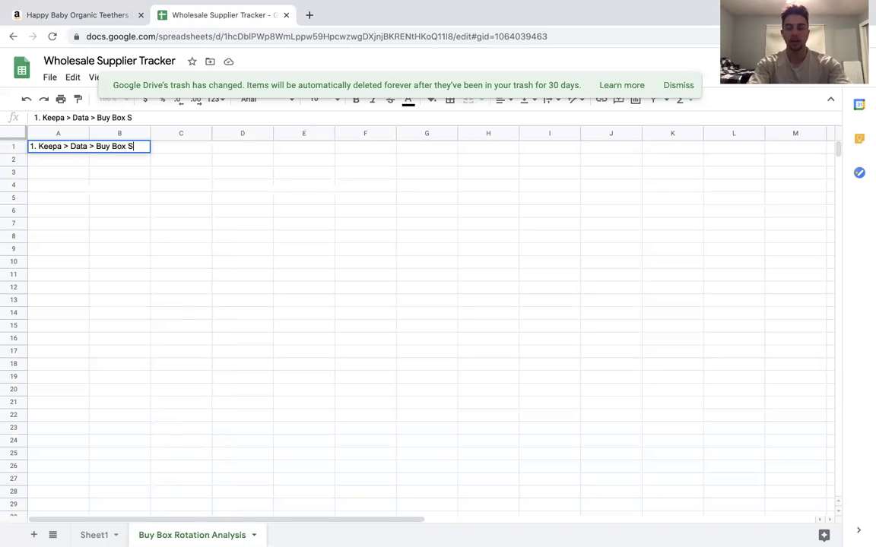
type("tatistics")
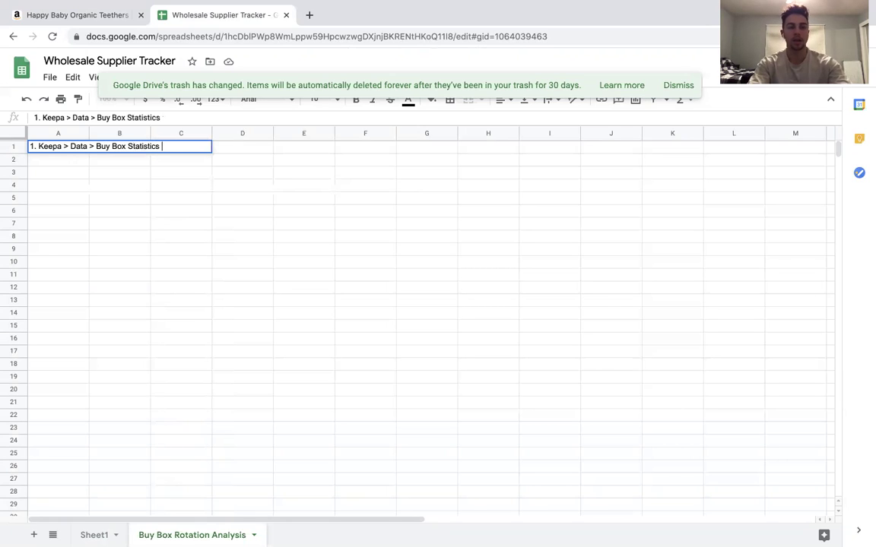
type(" > ")
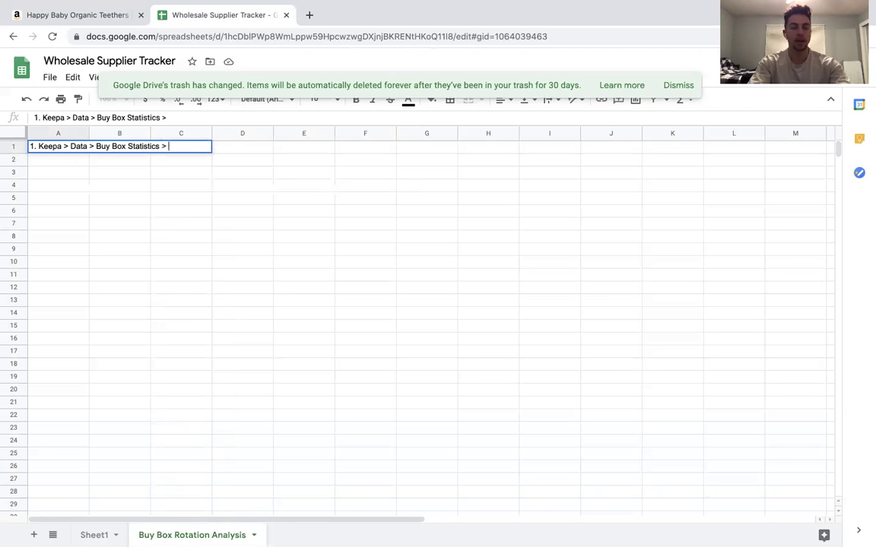
type("Analyze")
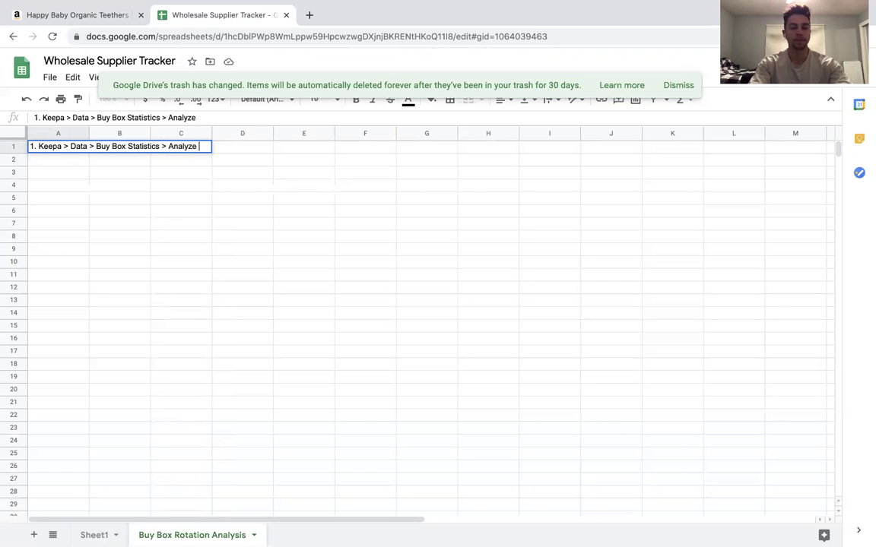
type(" BB dis")
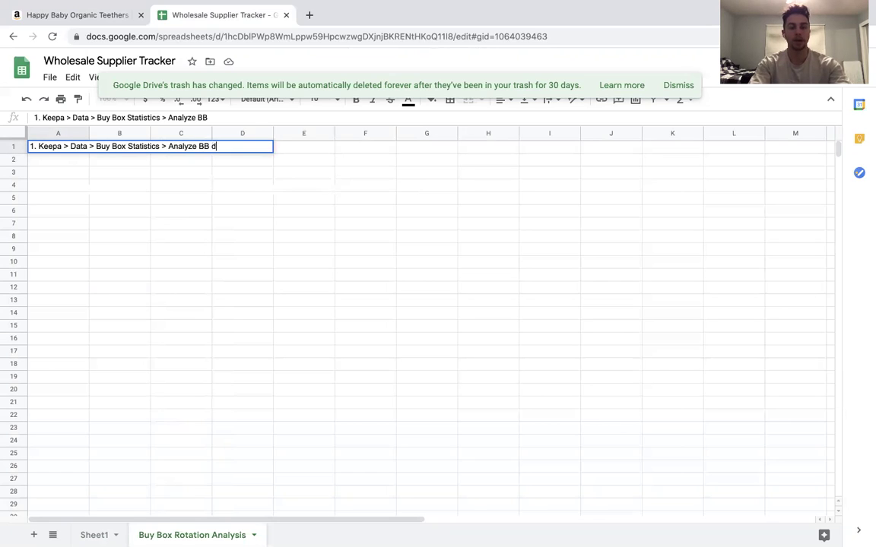
key("BackSpace")
key("BackSpace")
key("BackSpace")
type("% dis")
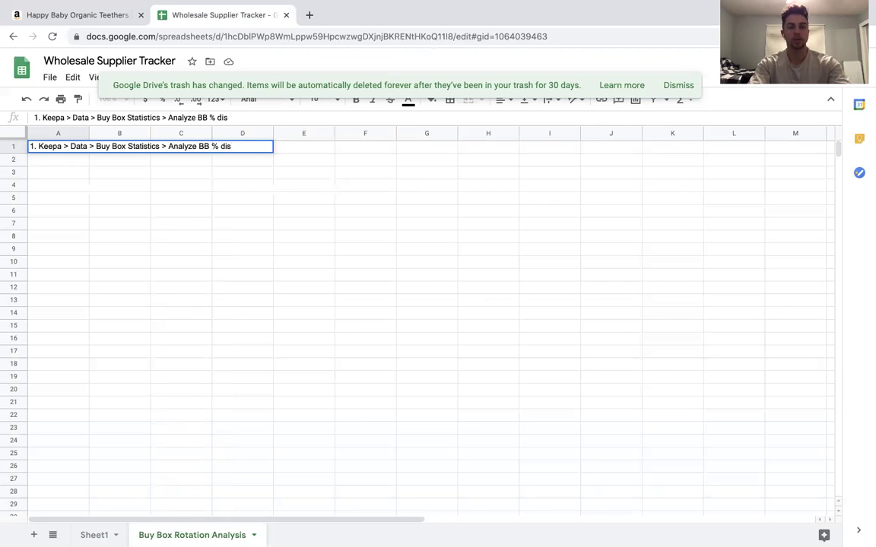
type("tribution")
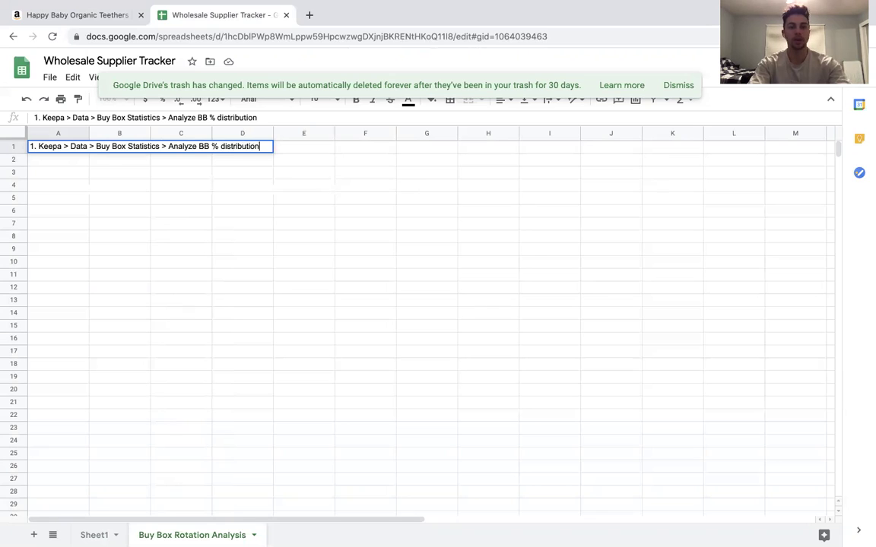
key("Return")
Enter "2. Manually track each seller's sales over time" in cell A2.
type("2.")
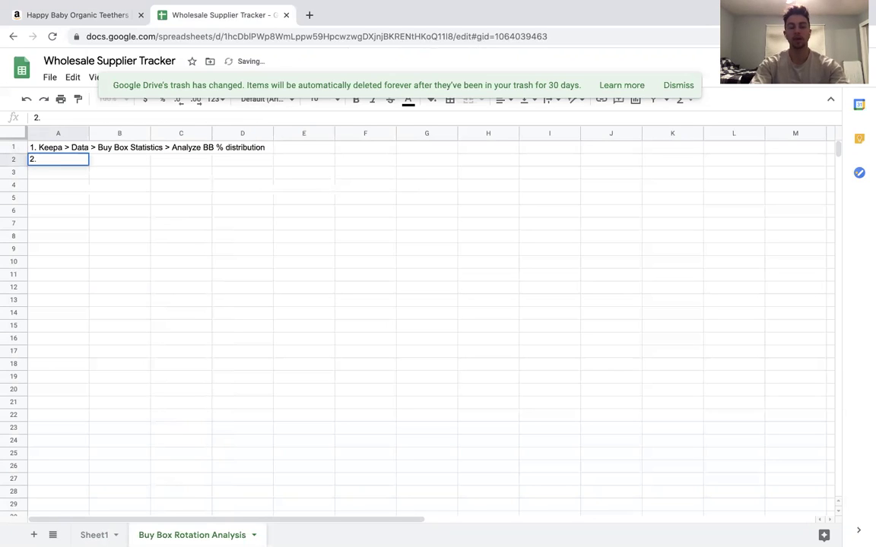
type(" Manually")
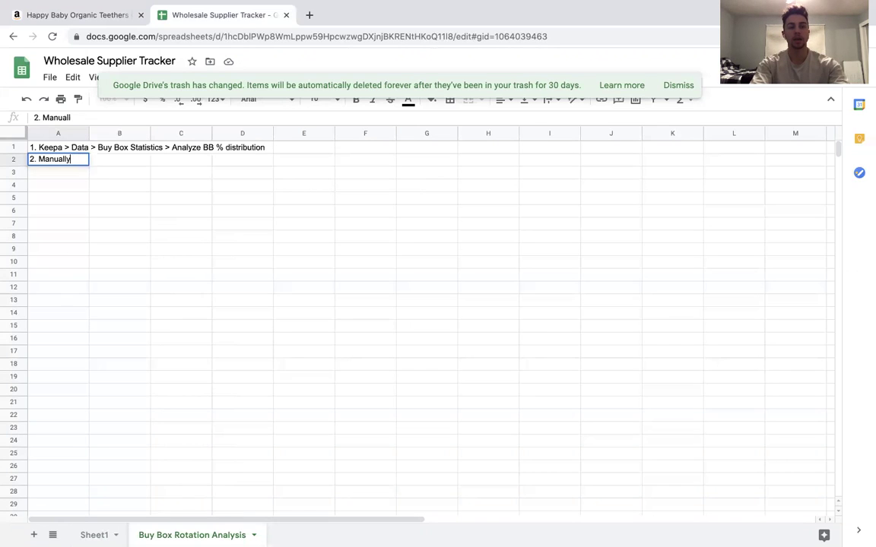
type(" track e")
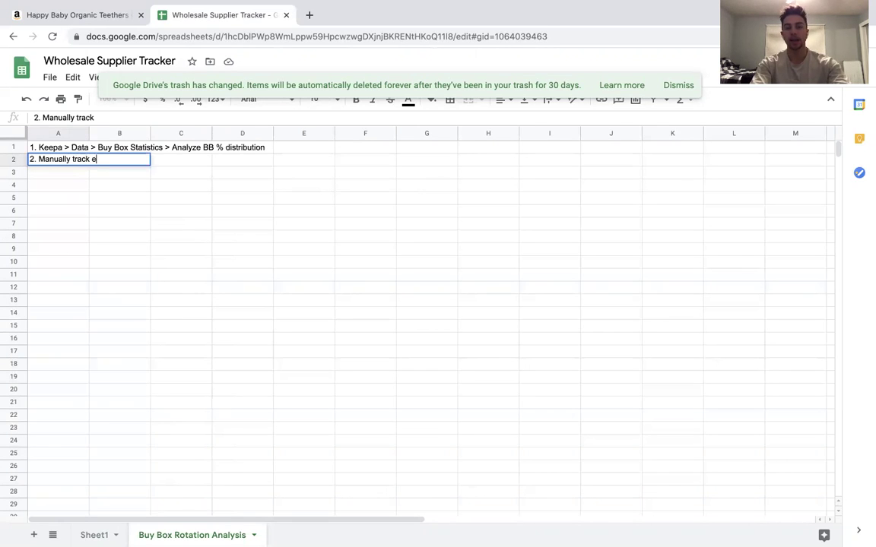
type("ach seller's sales over time")
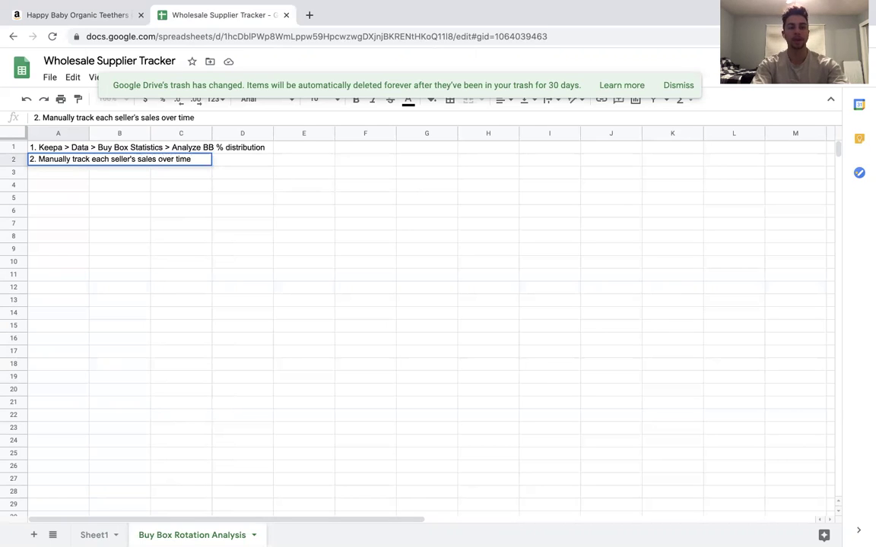
key("Return")
Leave row 3 empty and enter the heading "MAP VS NON MAP PRICING" in cell A4.
key("Return")
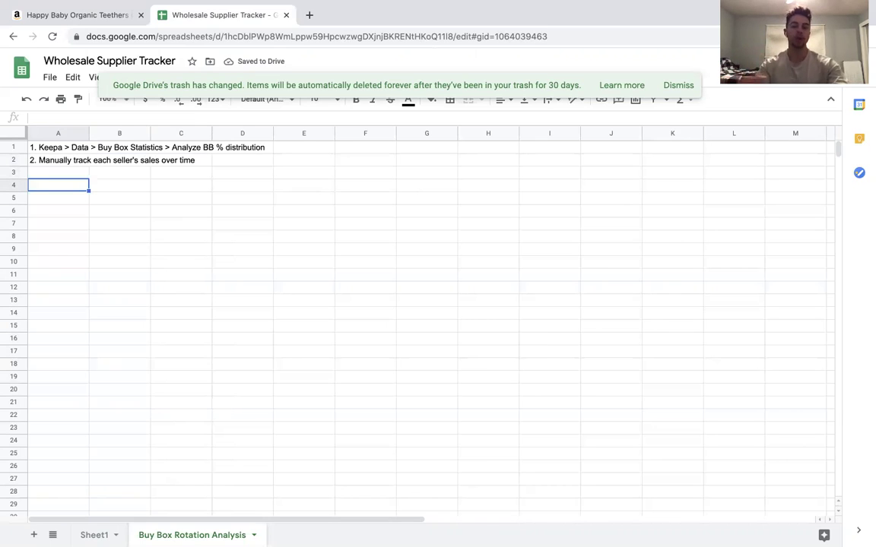
type("MA")
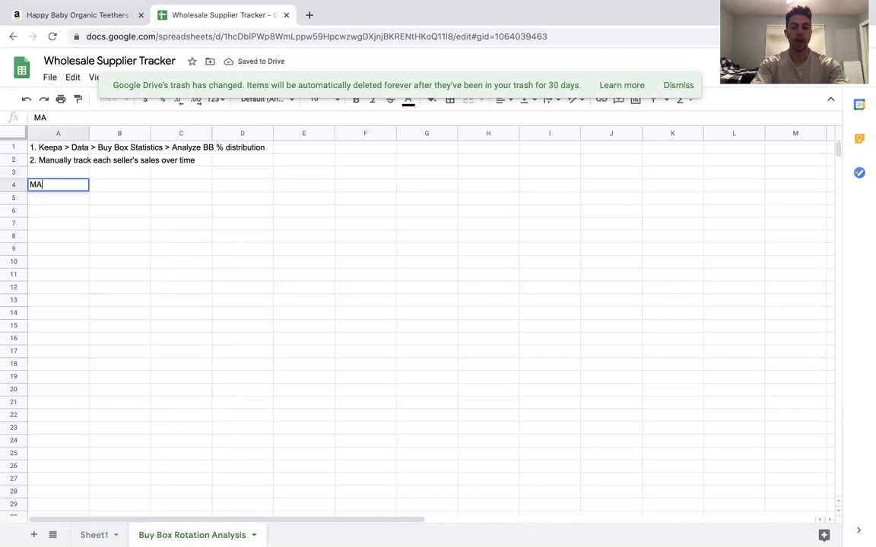
type("P V")
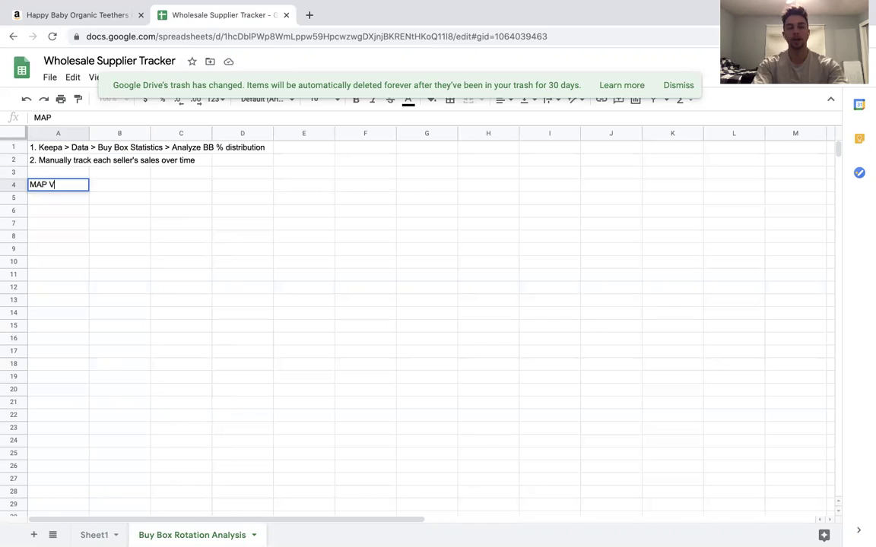
type("S NON MAP p")
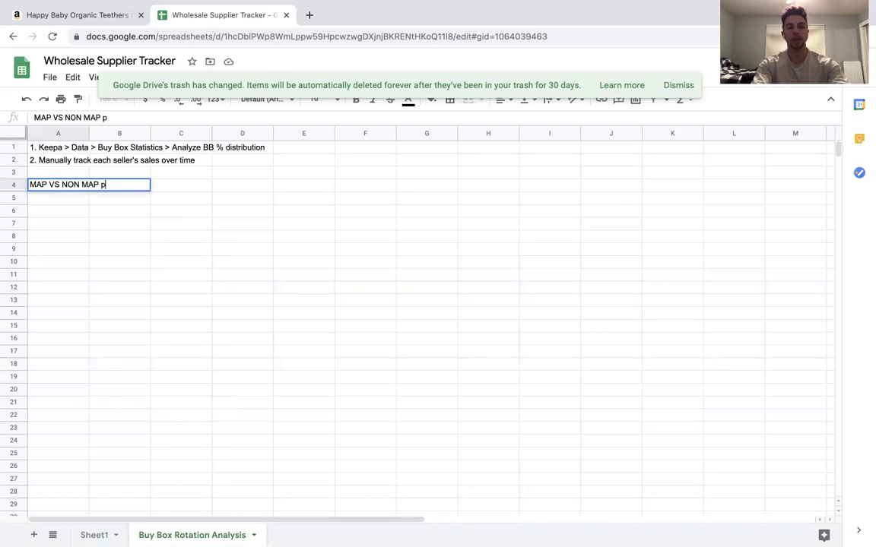
key("BackSpace")
type("PRICING")
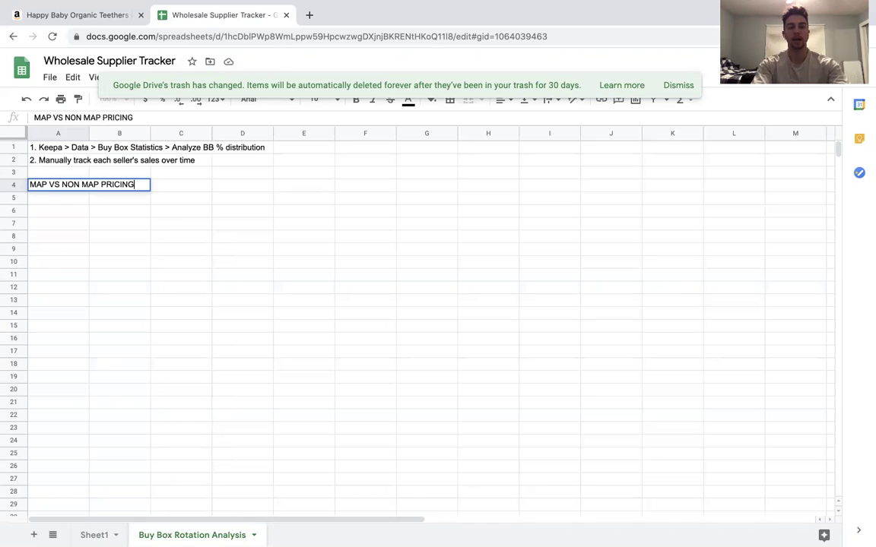
key("Return")
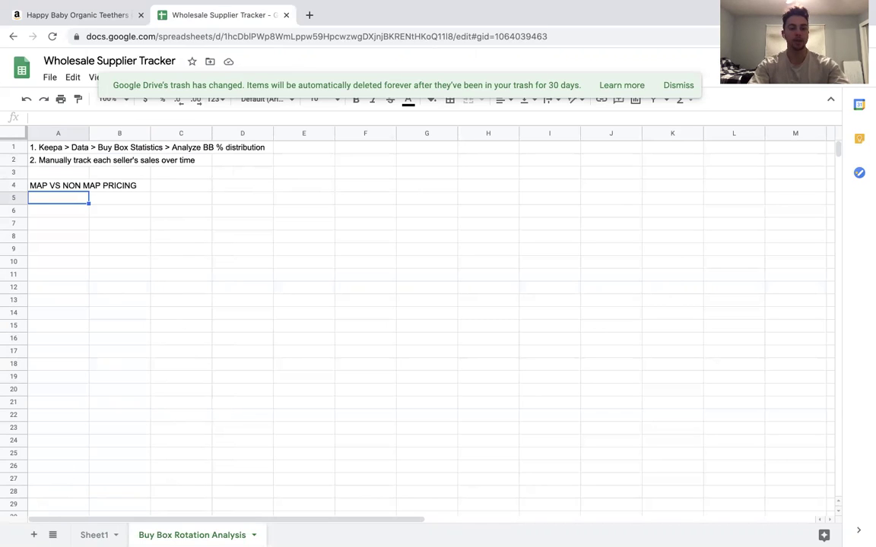
Add another blank sheet to the tracker and return to the Buy Box Rotation Analysis sheet.
left_click(33, 536)
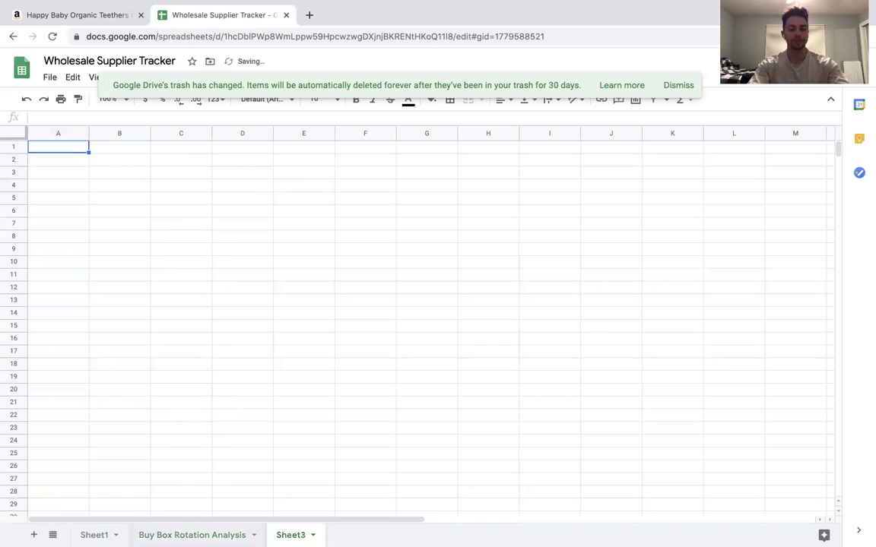
left_click(192, 535)
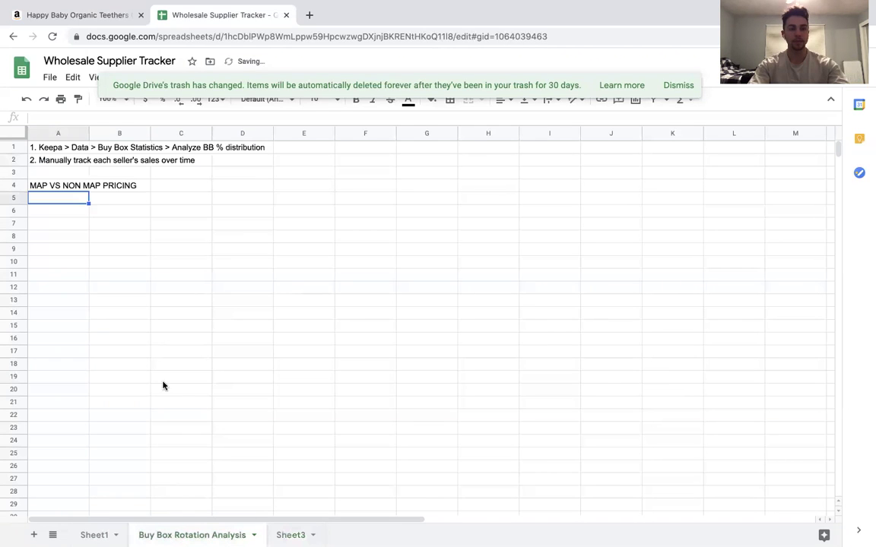
Return to the Happy Baby Organic Teethers listing on Amazon and count the stock held by each seller.
left_click(101, 14)
scroll(534, 224, "up", 5)
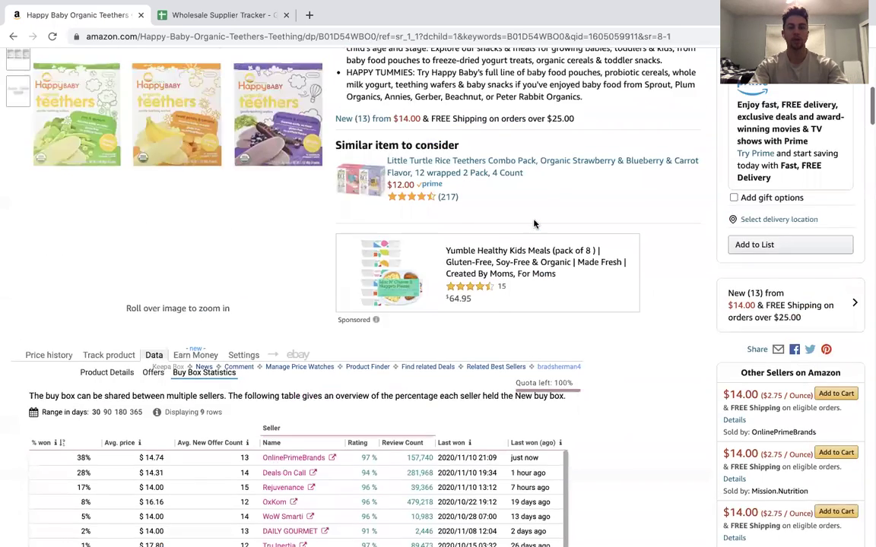
scroll(605, 264, "up", 5)
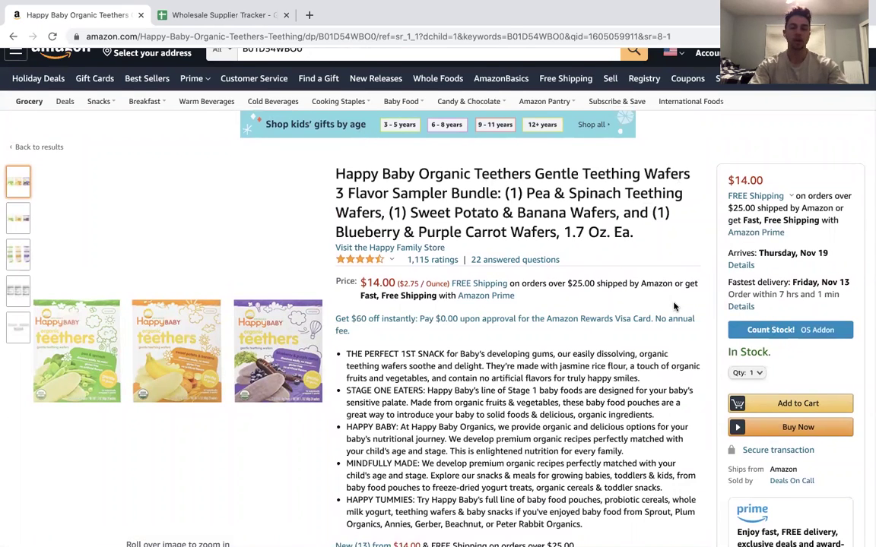
scroll(674, 306, "down", 1)
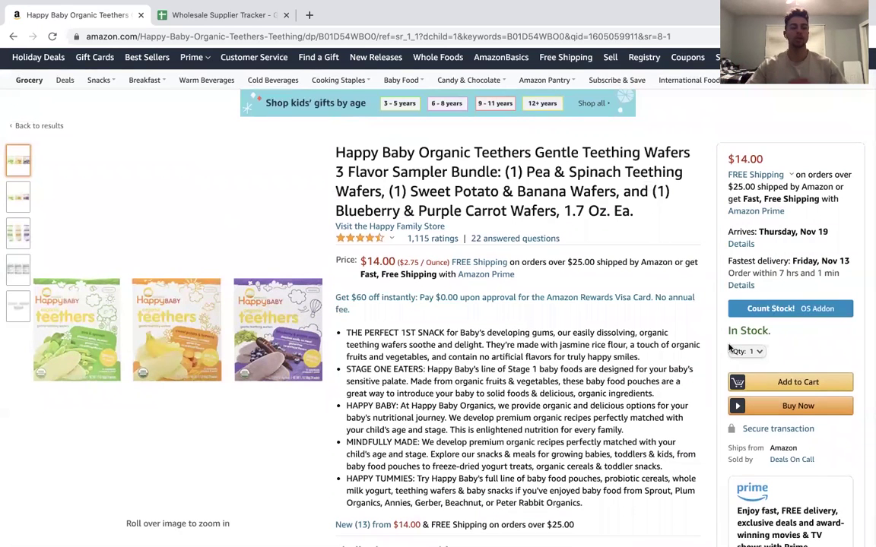
left_click(791, 312)
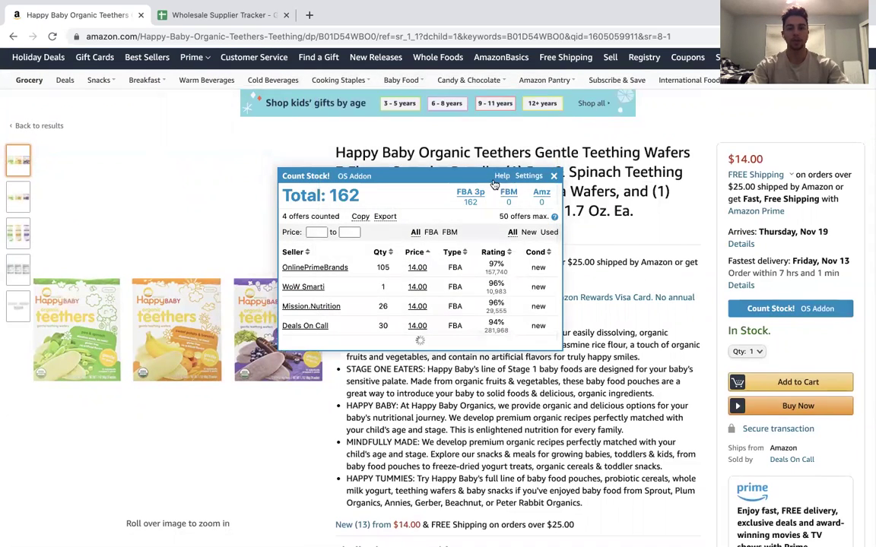
Search Google in a new tab for "count stock amazon chrome extension" and open the Online Seller Addon page in the Chrome Web Store.
left_click(308, 15)
type("count stock amazon")
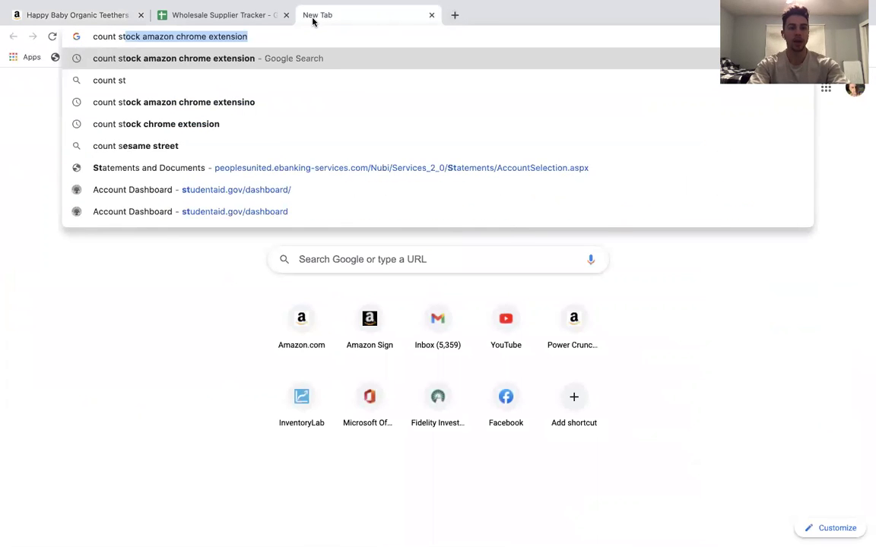
left_click(210, 59)
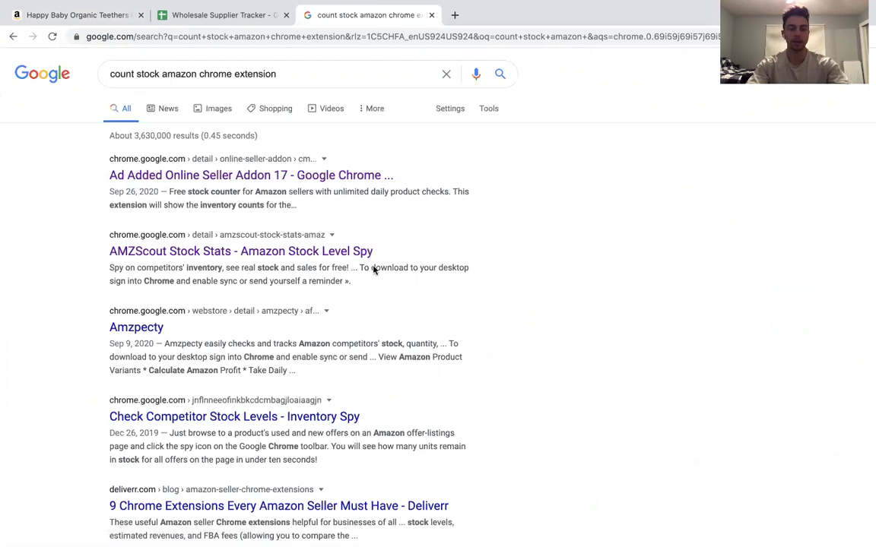
left_click(300, 176)
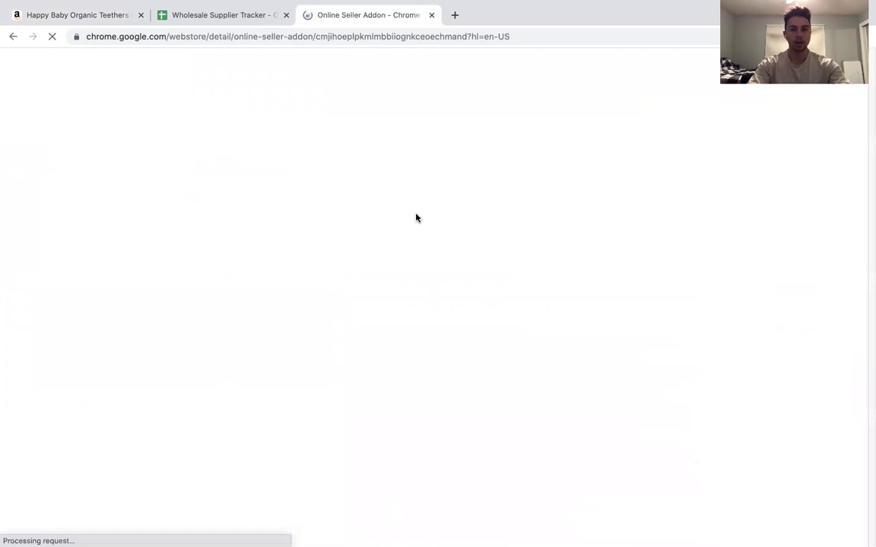
Look over the Online Seller Addon store page and switch to the blank Sheet3 of the Wholesale Supplier Tracker.
scroll(508, 280, "down", 2)
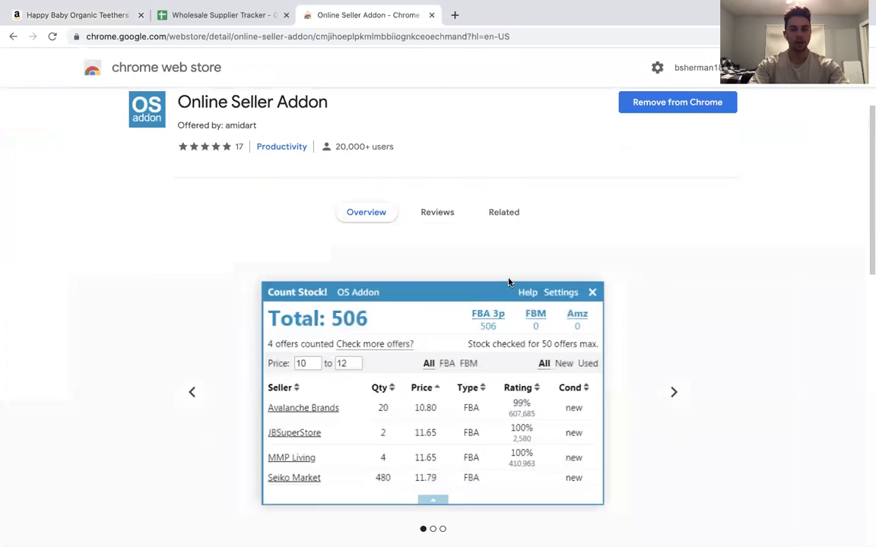
scroll(495, 267, "up", 1)
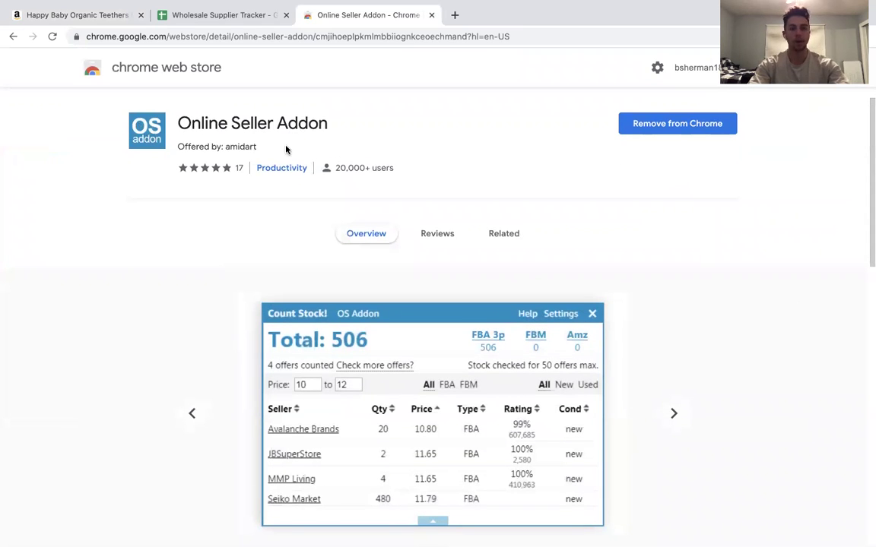
left_click(190, 19)
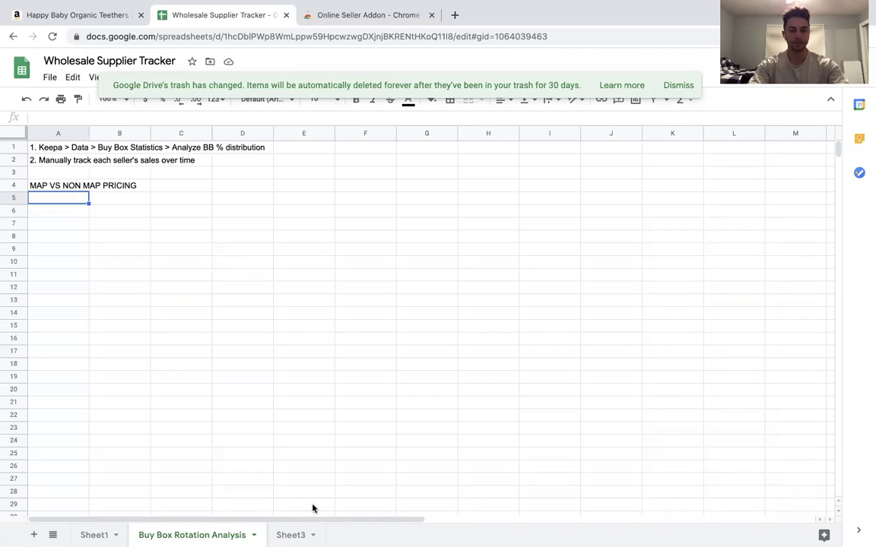
left_click(289, 534)
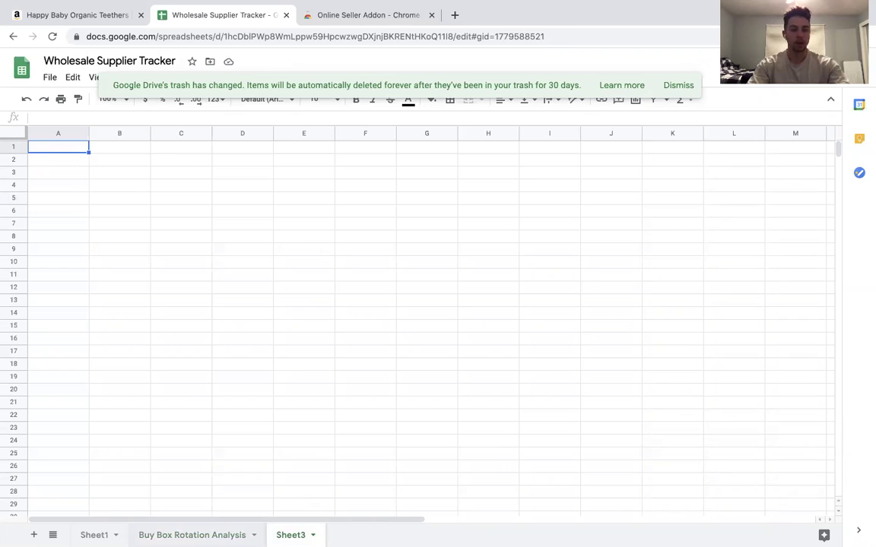
left_click(215, 532)
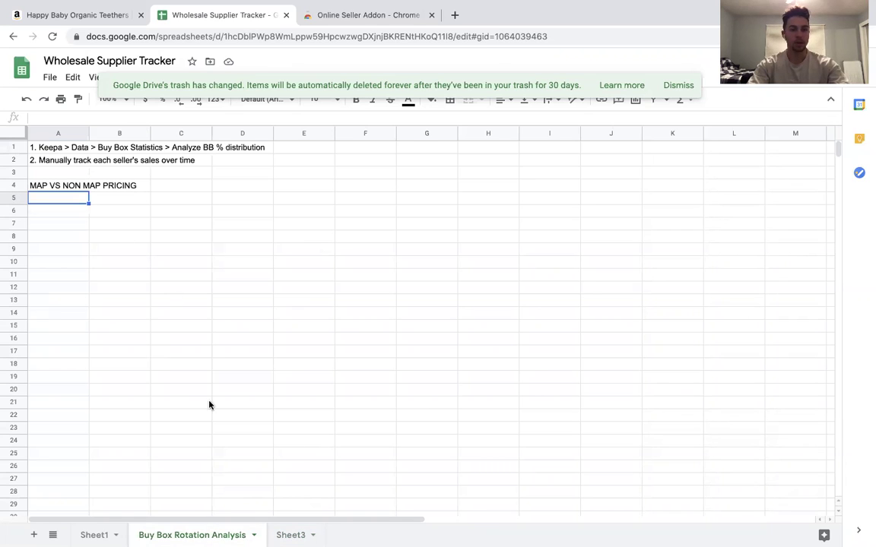
left_click(291, 534)
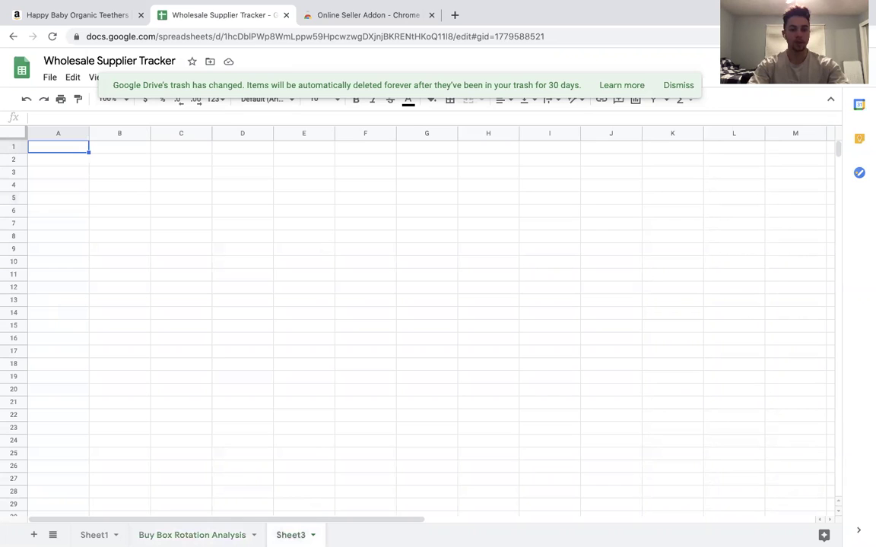
Return to the Happy Baby Organic Teethers listing, move the stock count window clear and review each seller's quantity and price.
left_click(107, 20)
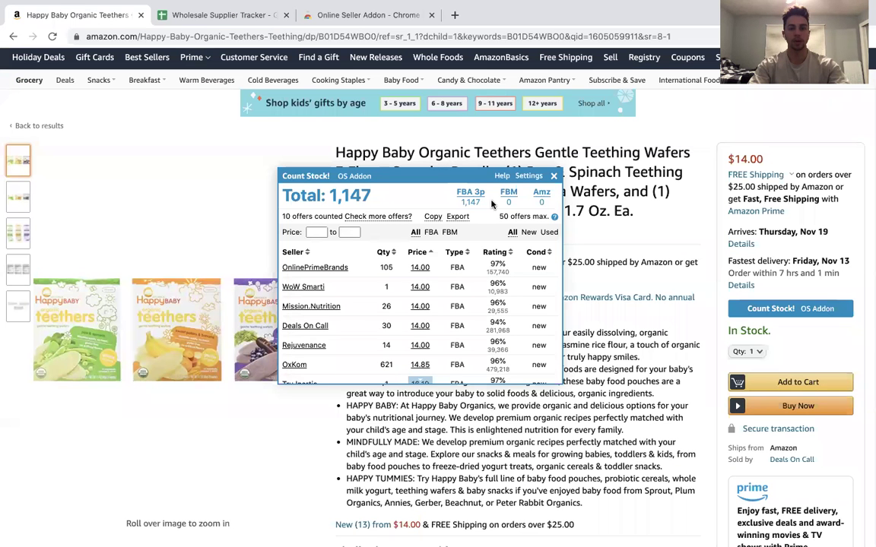
left_click_drag(489, 174, 547, 83)
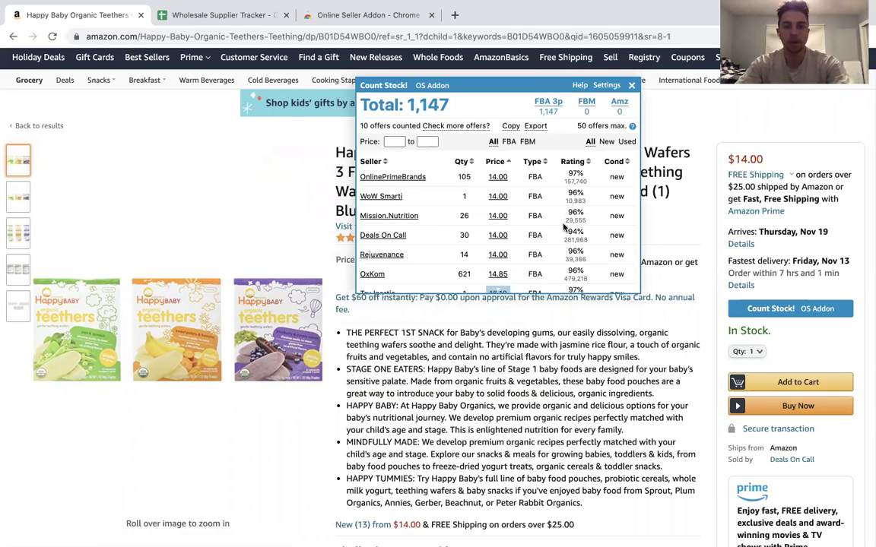
scroll(564, 226, "down", 2)
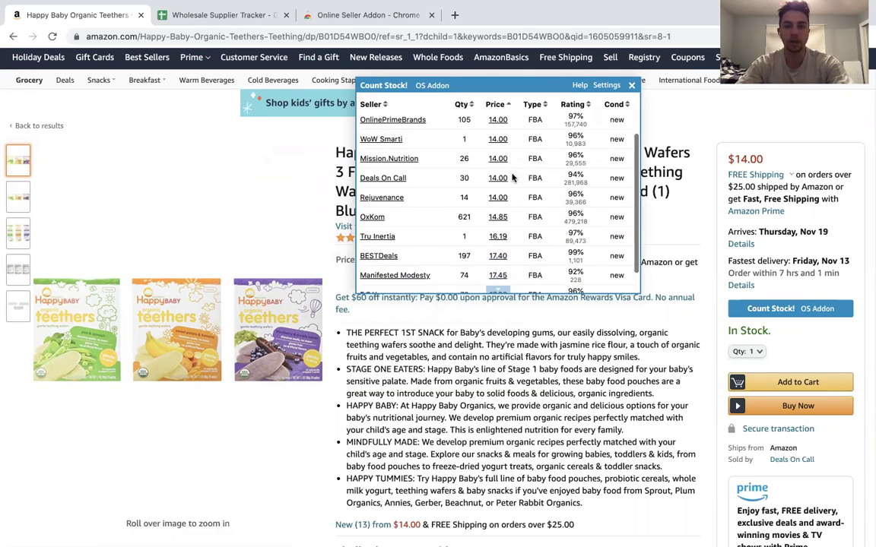
scroll(473, 129, "up", 1)
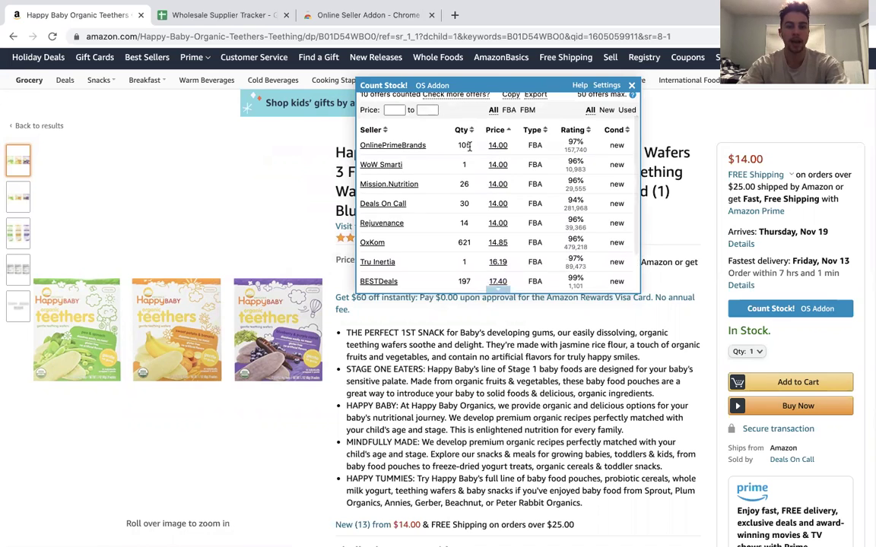
scroll(556, 215, "down", 2)
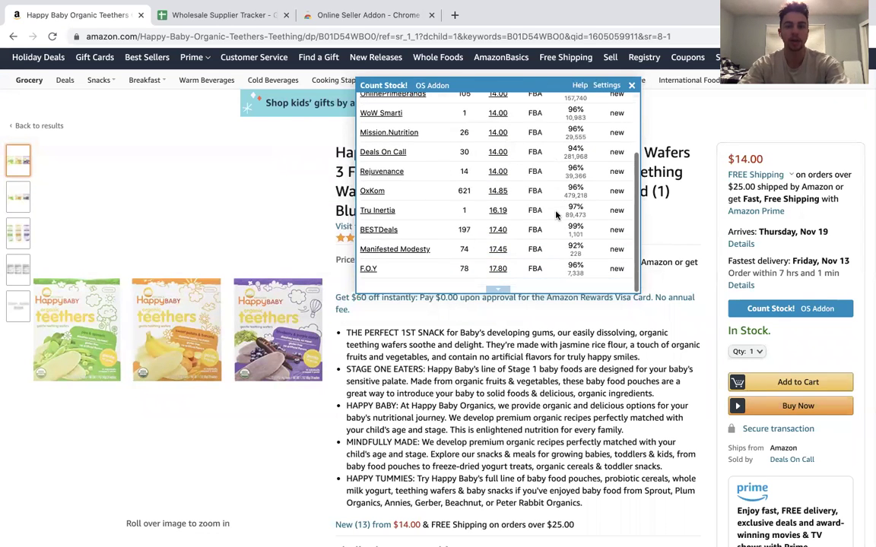
scroll(499, 188, "up", 3)
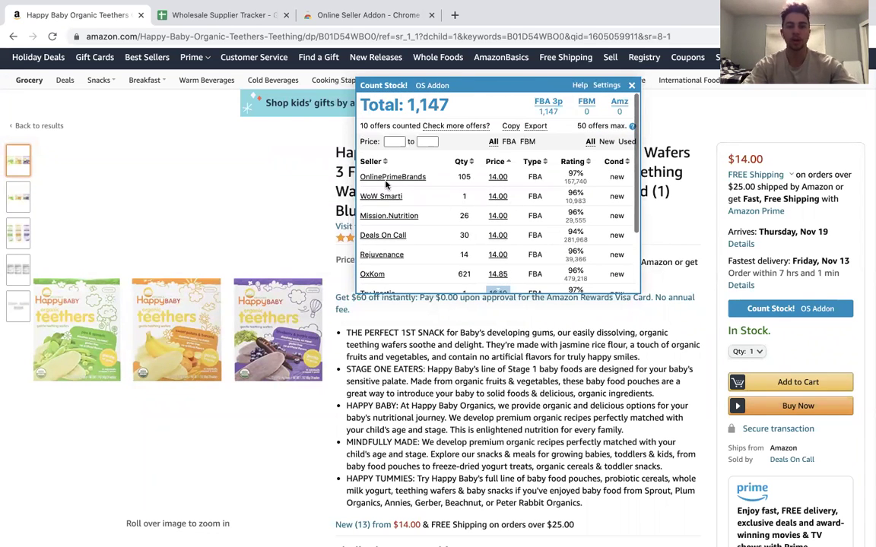
Copy the whole seller stock table, headers included, from the stock count window into Sheet3 starting at cell A1.
left_click_drag(360, 163, 621, 285)
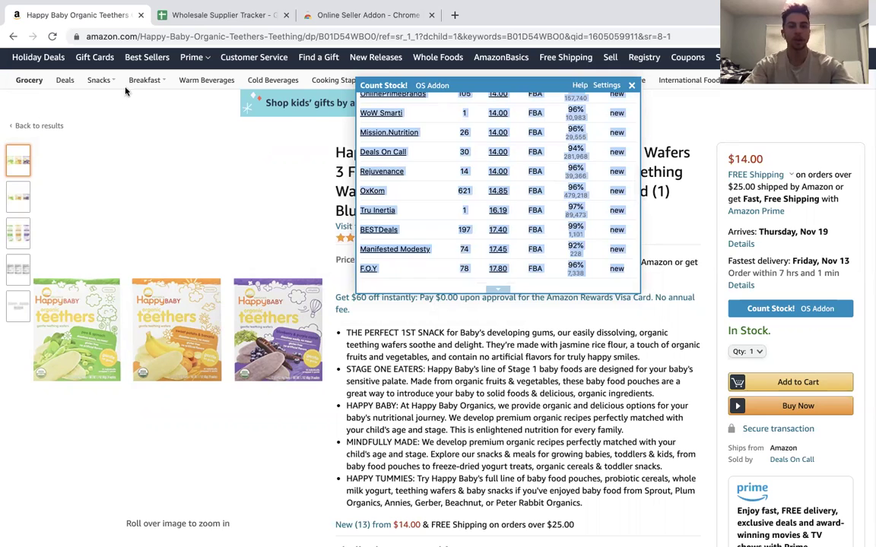
left_click(221, 14)
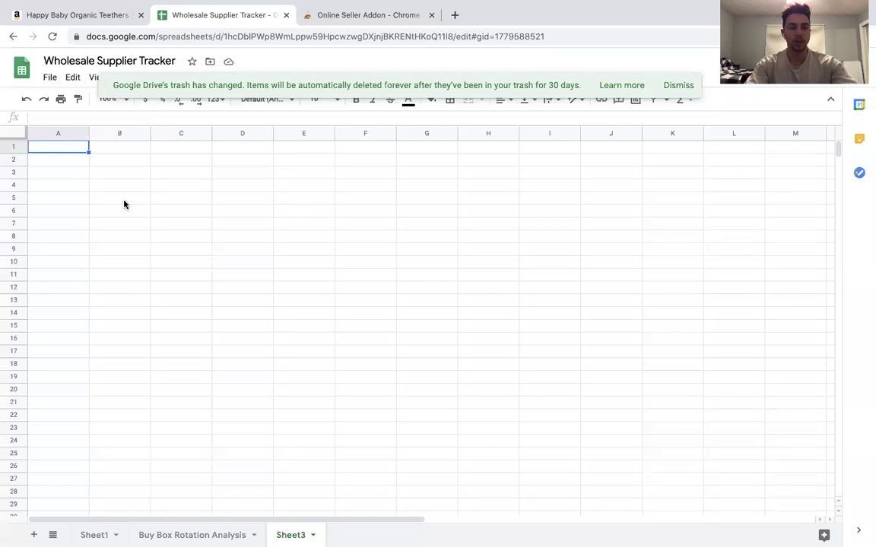
type("Seller\tQty\tPrice\tType\tRating\tCond OnlinePrimeBrand\t105\t14\tFBA\t97%157,740\tnew WoW Smarti\t1\t14\tFBA\t96%10,983\tnew Mission.Nutrition\t26\t14\tFBA\t96%29,555\tnew Deals On Call\t30\t14\tFBA\t94%281,968\tnew Rejuvenance\t14\t14\tFBA\t96%39,366\tnew OxKom\t621\t14.85\tFBA\t96%479,218\tnew Tru Inertia\t1\t16.19\tFBA\t97%89,473\tnew BESTDeals\t197\t17.4\tFBA\t99%1,101\tnew Manifested Modesty\t74\t17.45\tFBA\t92%228\tnew F.O.Y\t78\t17.8\tFBA\t96%7,338\tnew")
left_click(221, 337)
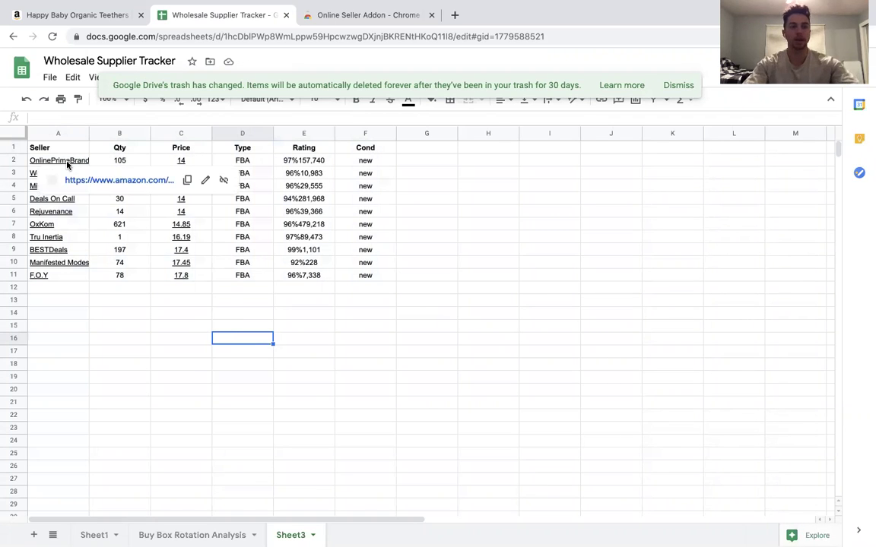
left_click(159, 259)
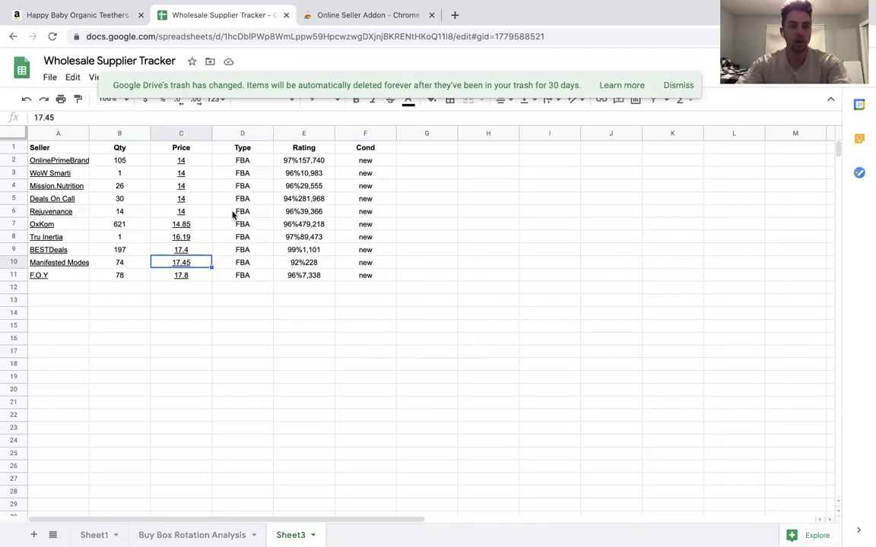
Copy the ASIN from the Amazon listing's URL and rename Sheet3 as B01D54WBO0.
left_click(106, 24)
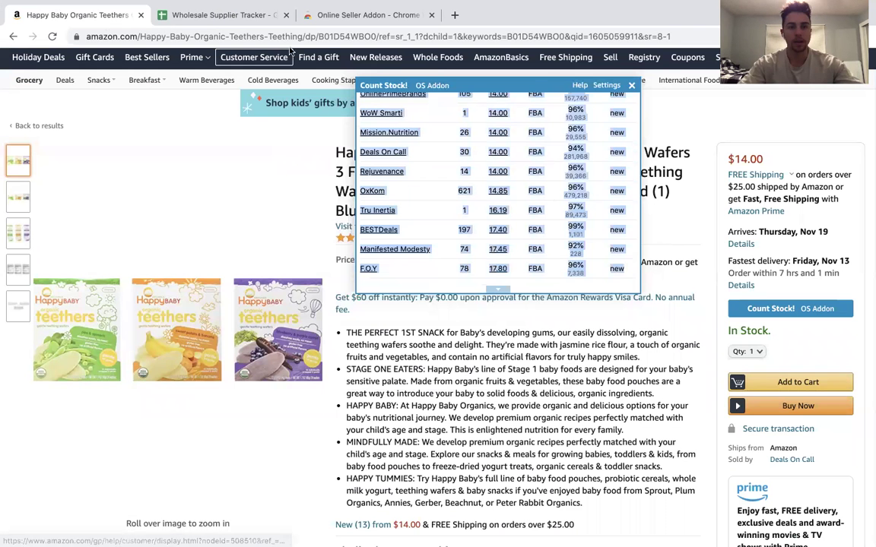
double_click(346, 37)
key("ctrl+c")
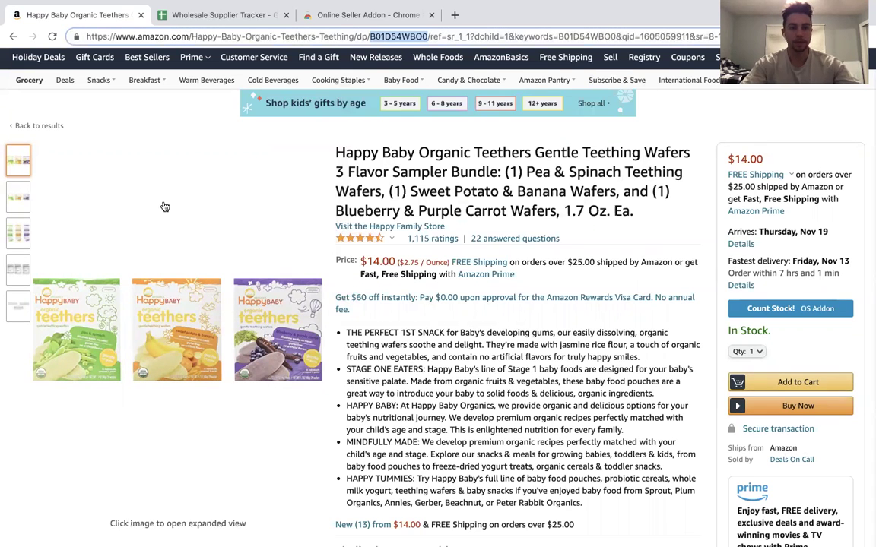
left_click(239, 17)
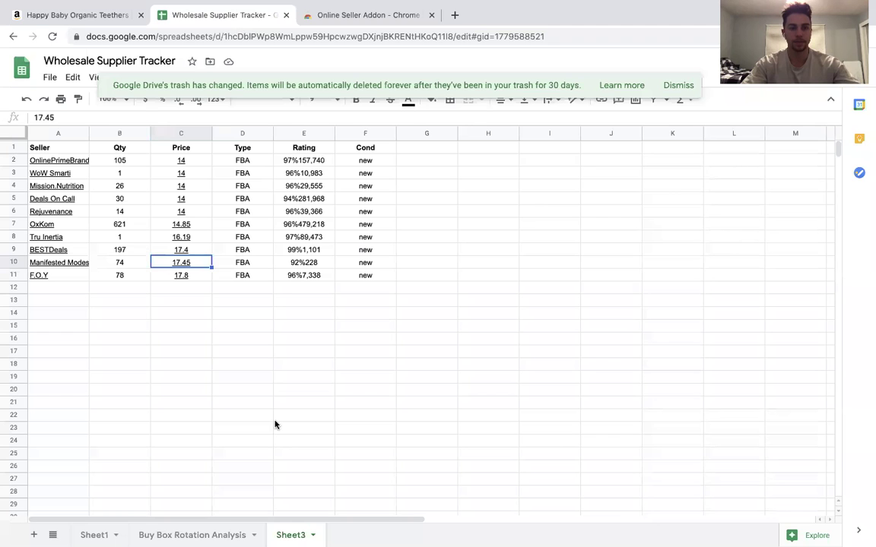
double_click(290, 535)
key("ctrl+v")
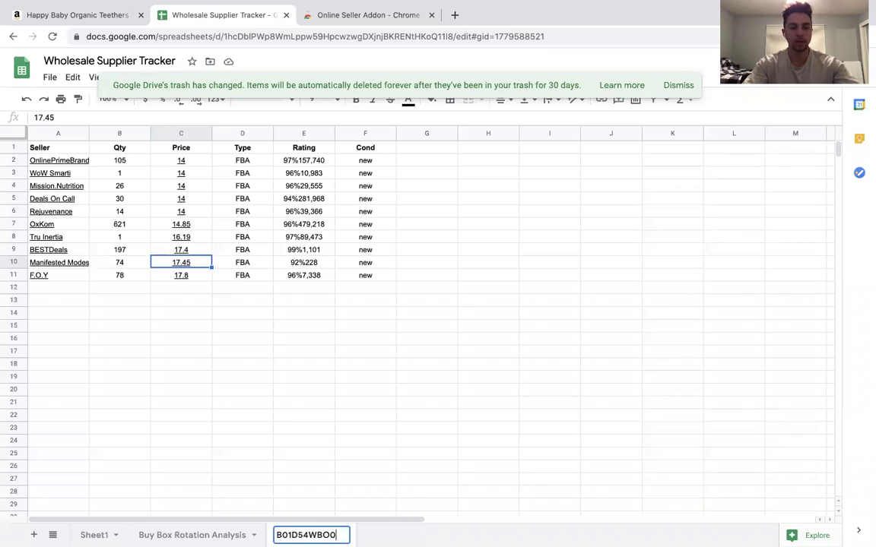
left_click(366, 478)
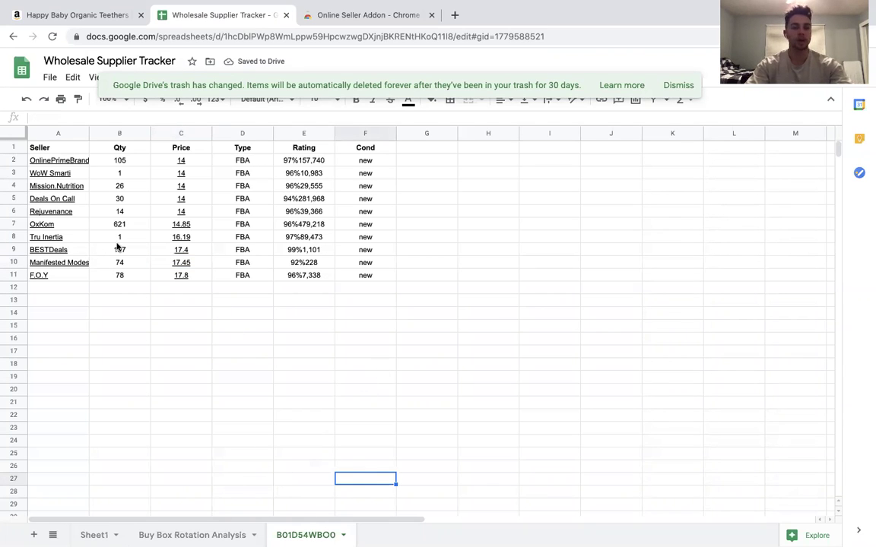
Insert a row above the seller table headers and enter the date 11/10/2020 in cell A1.
right_click(14, 148)
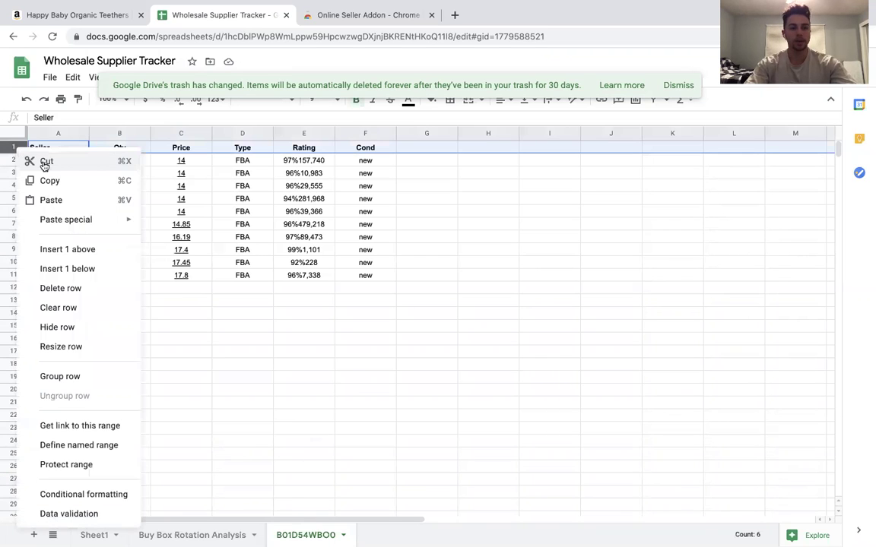
left_click(88, 250)
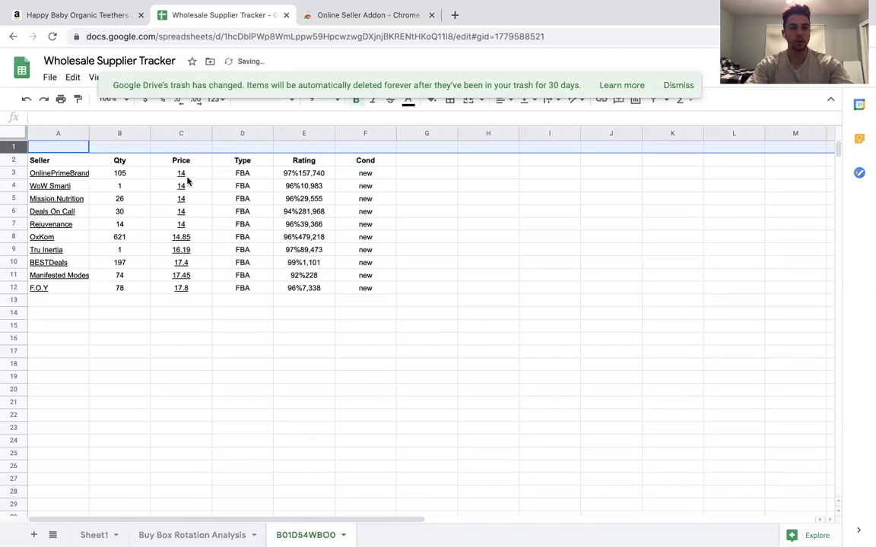
left_click(82, 148)
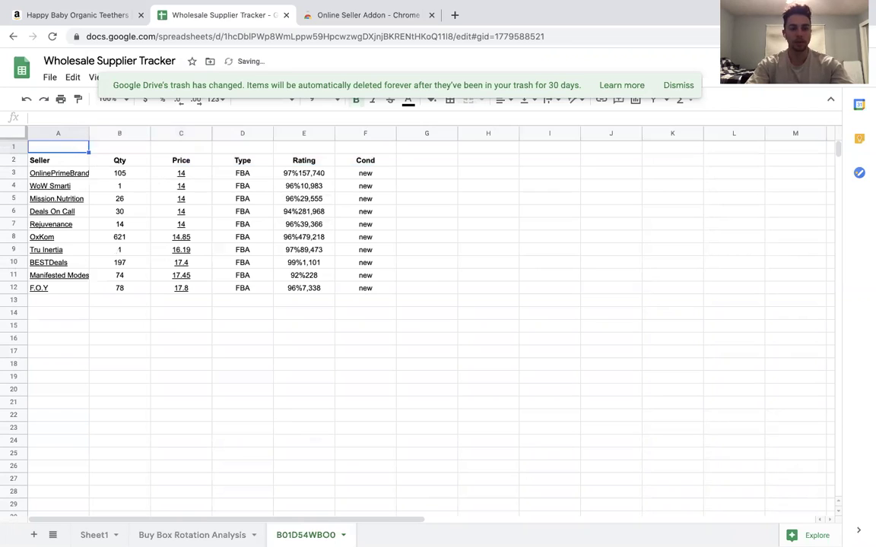
type("11/10/2020")
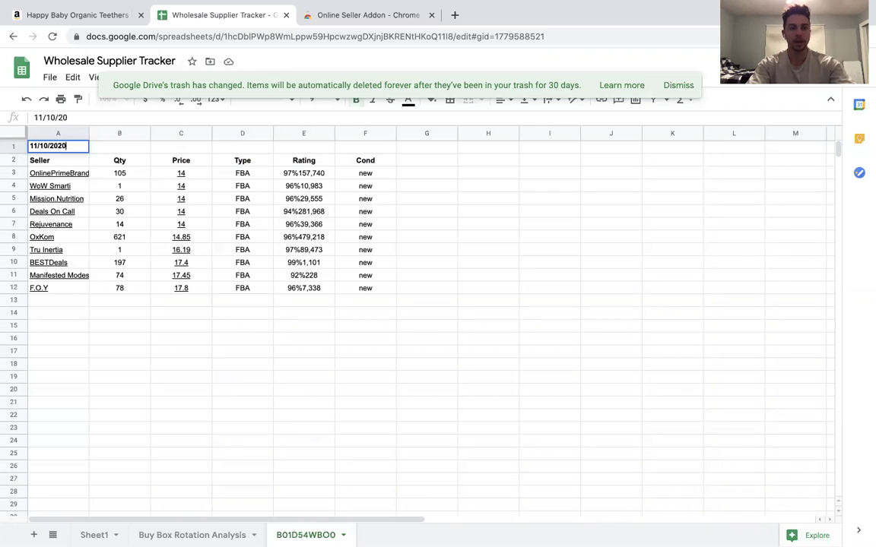
key("Return")
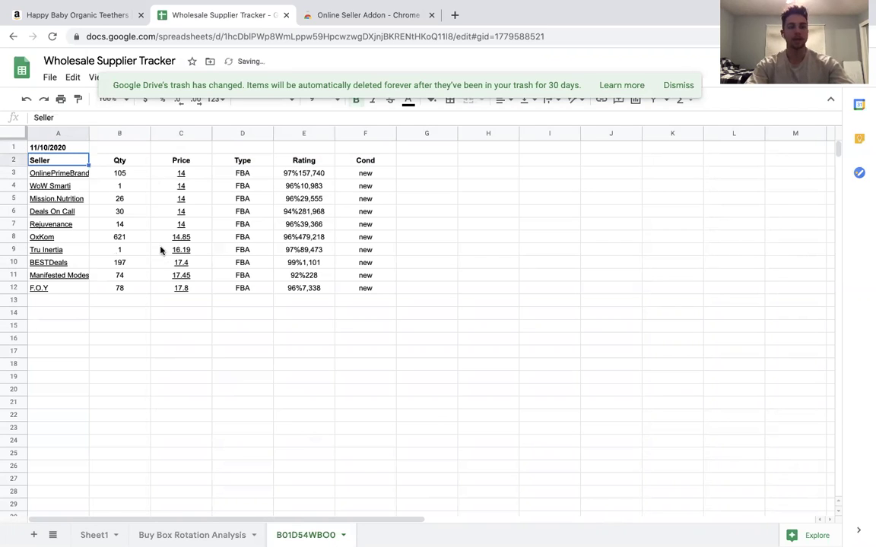
Review the Seller and Qty columns and the Amazon listing, and enter the date 11/12/2020 in cell A14 below the table.
left_click_drag(72, 164, 140, 298)
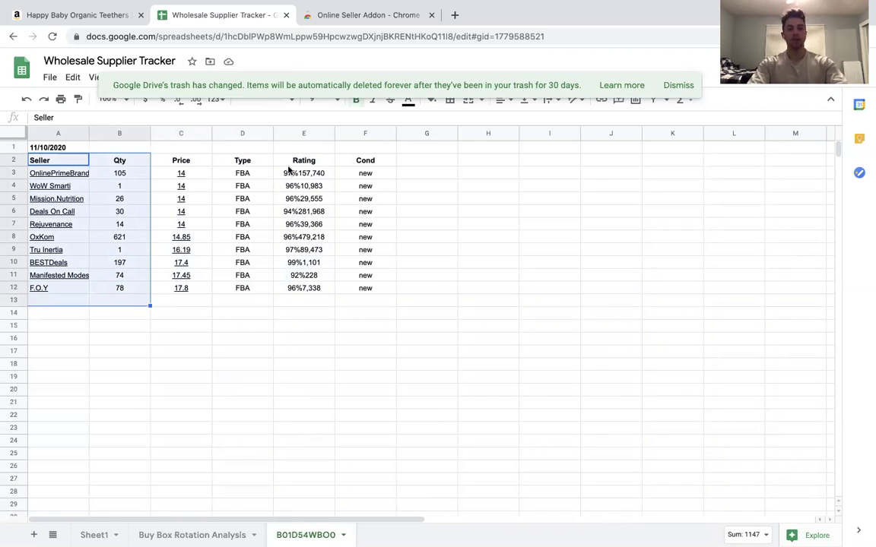
left_click(78, 19)
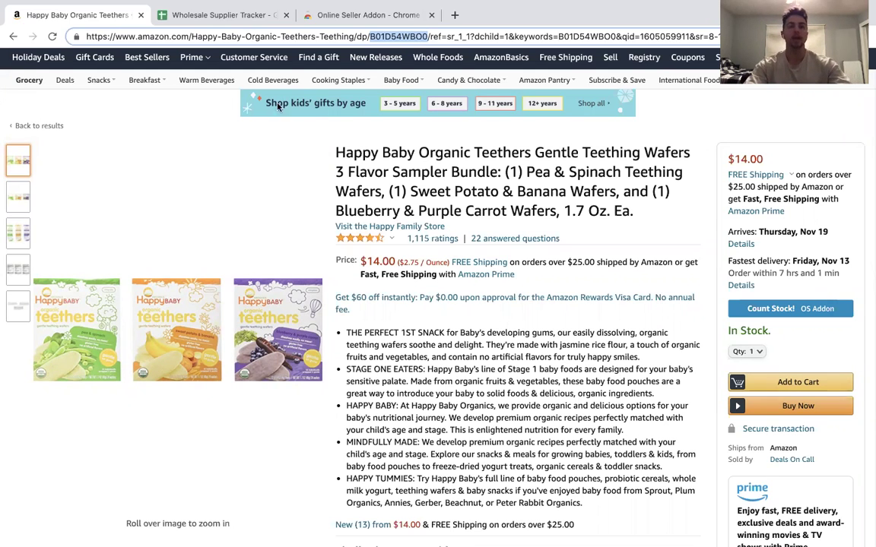
left_click(225, 14)
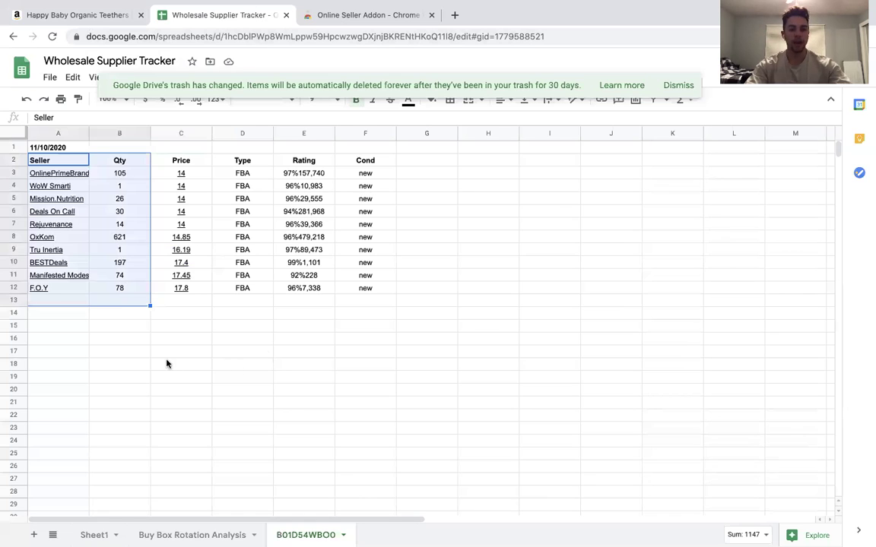
left_click(75, 317)
type("11/12/2020")
key("Return")
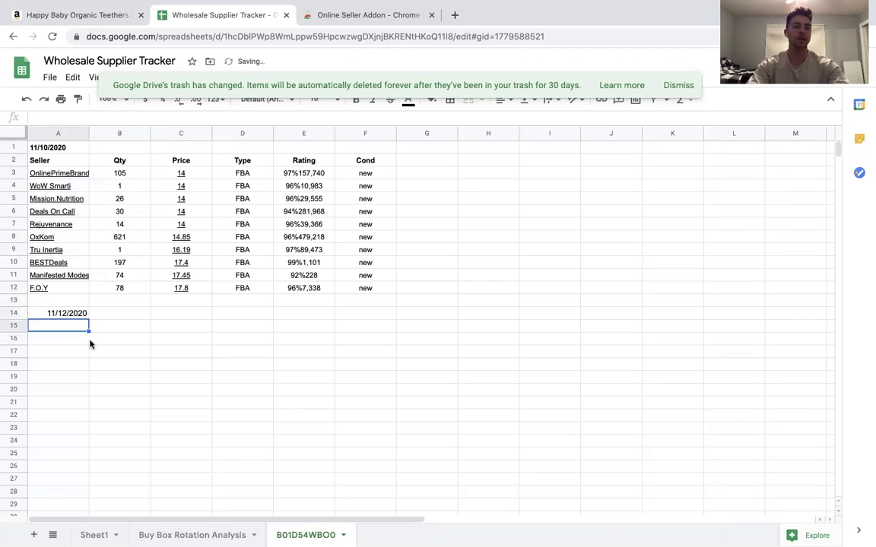
Reopen the seller stock count on the Amazon listing and compare it with OnlinePrimeBrands' quantity in the tracker.
left_click(101, 27)
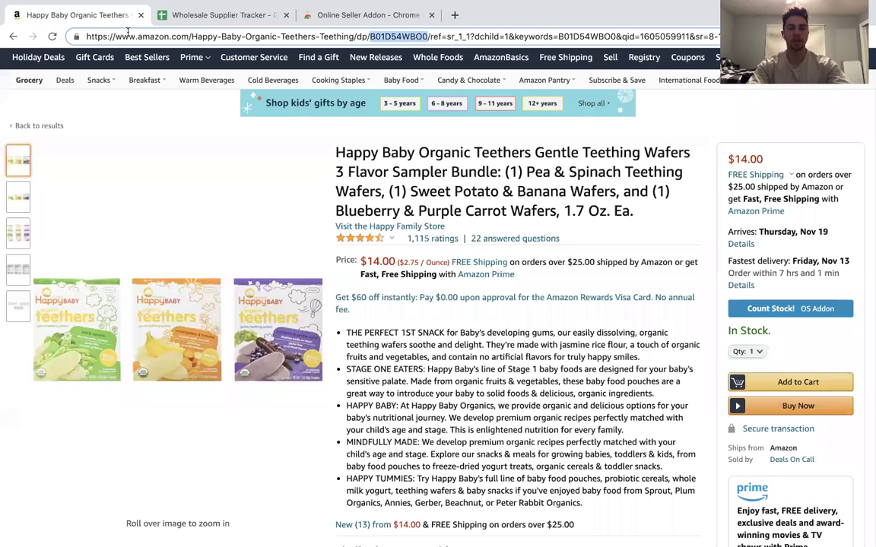
left_click(776, 309)
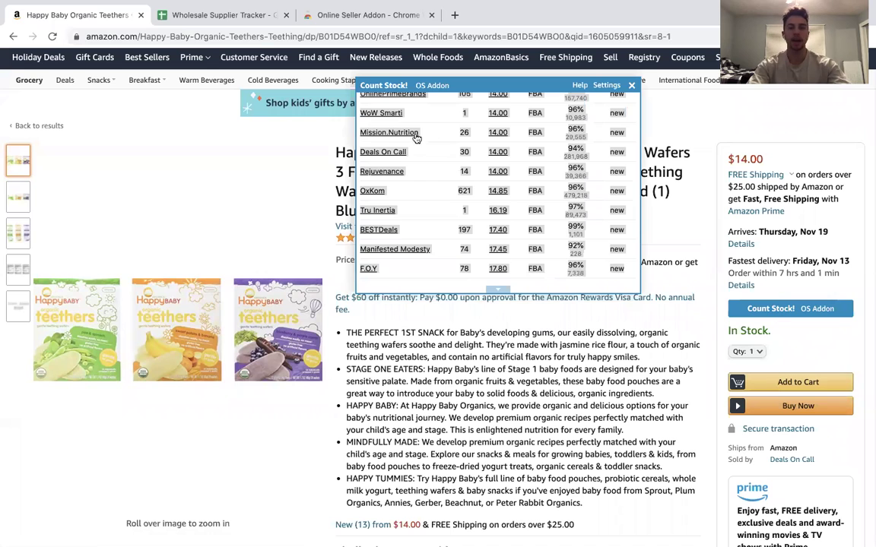
scroll(613, 201, "up", 3)
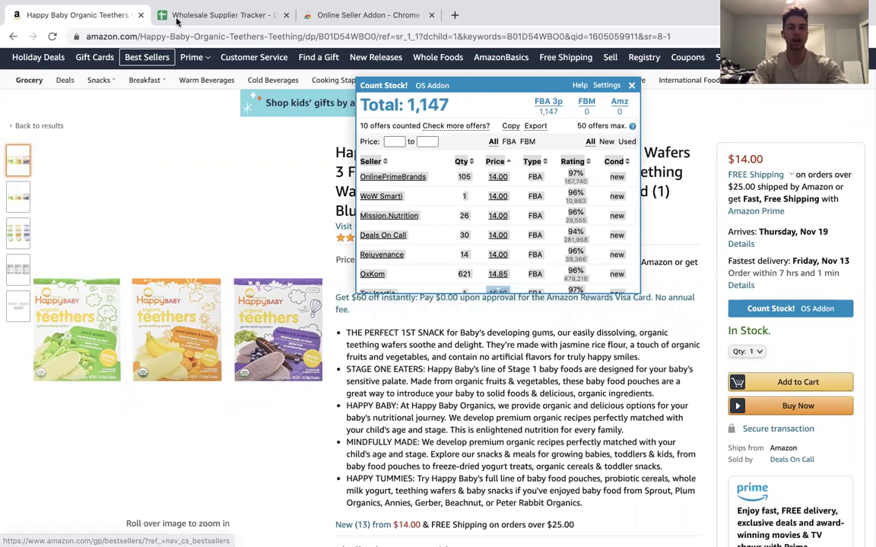
left_click(212, 15)
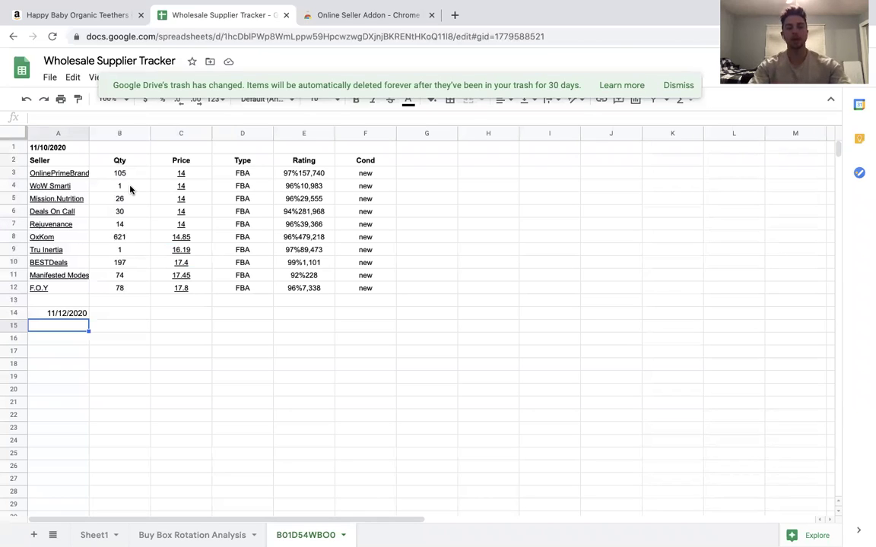
left_click(118, 171)
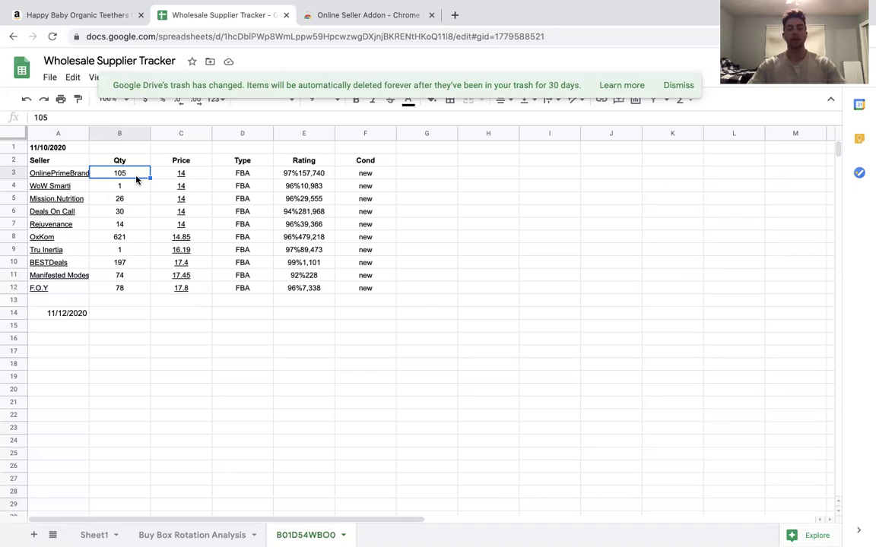
Bold the MAP VS NON MAP PRICING heading in cell A4 of the Buy Box Rotation Analysis sheet.
left_click(192, 535)
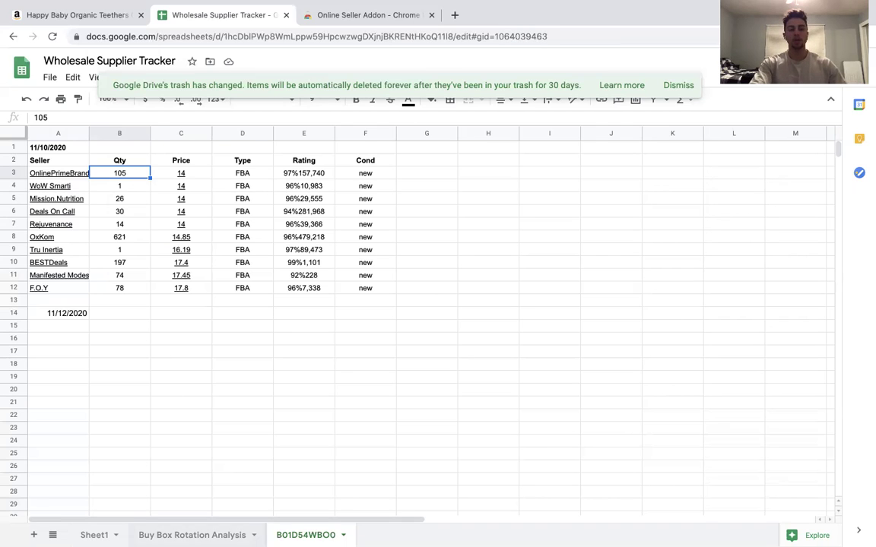
left_click(61, 189)
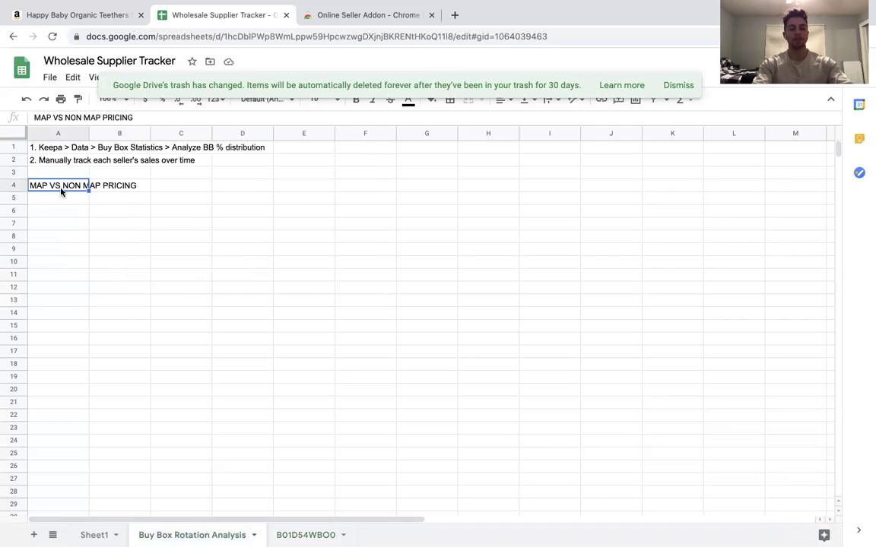
key("ctrl+b")
left_click(104, 226)
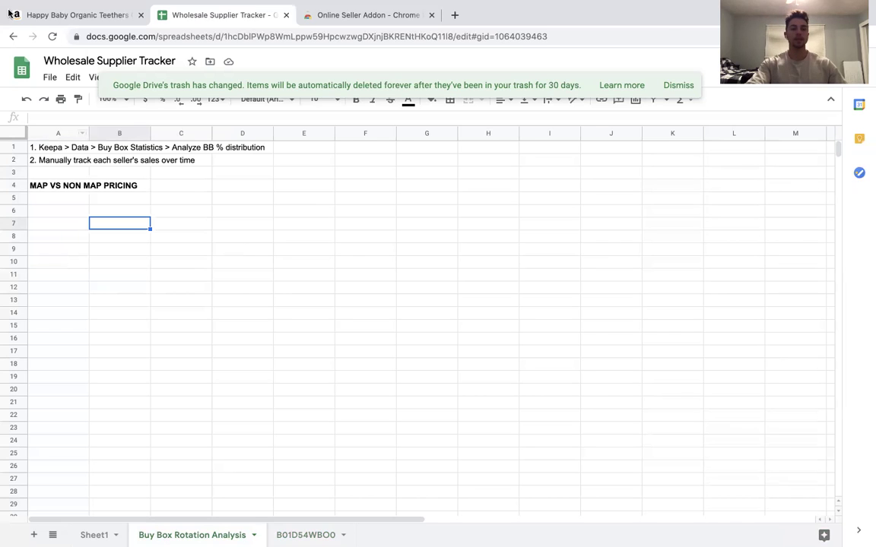
Close the seller stock count on the Amazon listing and review the product's price and buy box details.
left_click(38, 14)
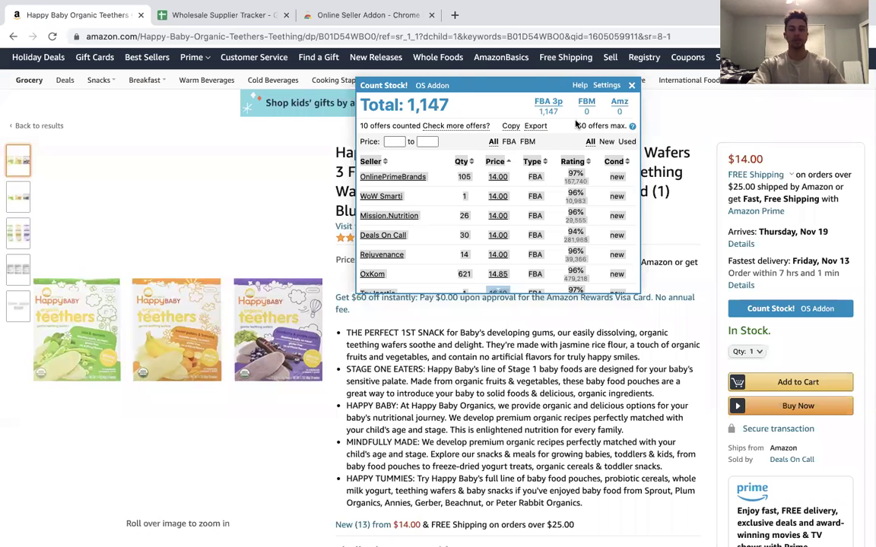
left_click(631, 86)
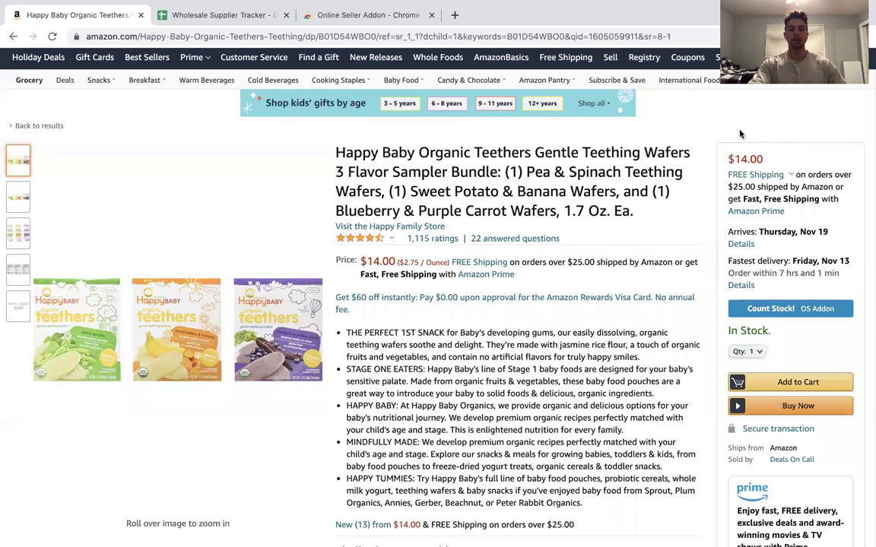
scroll(682, 251, "down", 1)
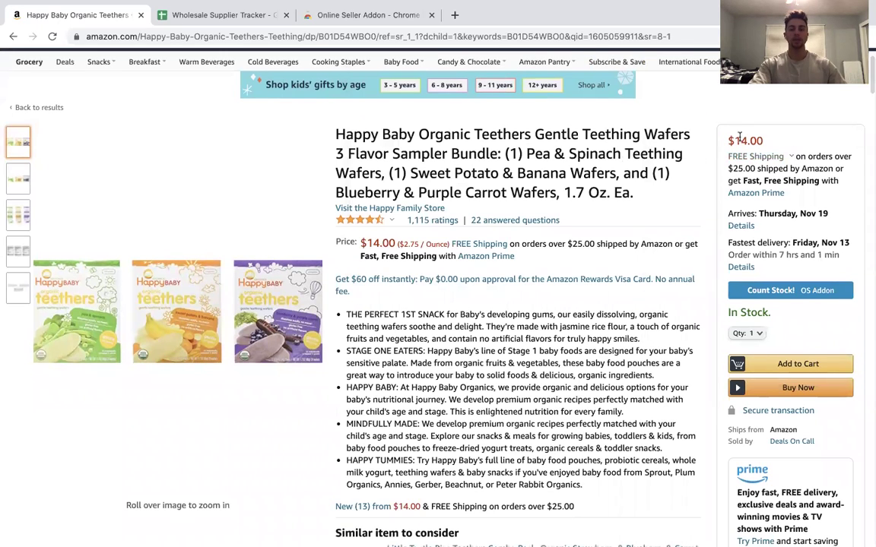
scroll(559, 432, "down", 1)
scroll(558, 428, "up", 2)
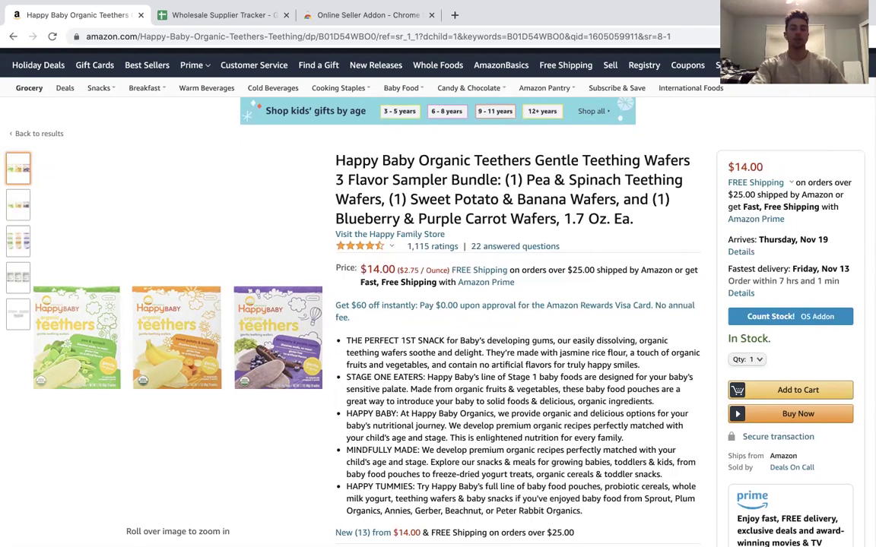
scroll(622, 396, "down", 1)
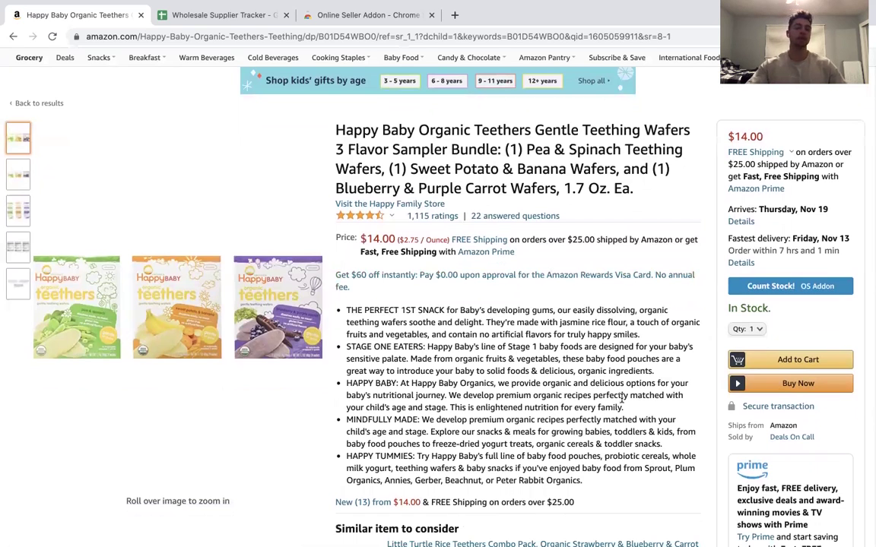
Review the Keepa, manual tracking and MAP pricing notes in A1:C4 of the Buy Box Rotation Analysis sheet.
left_click(251, 26)
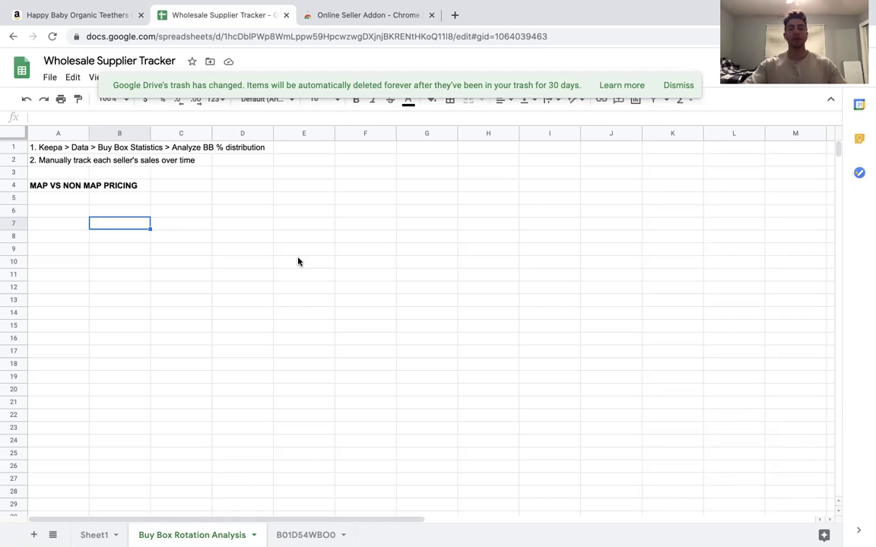
left_click(65, 17)
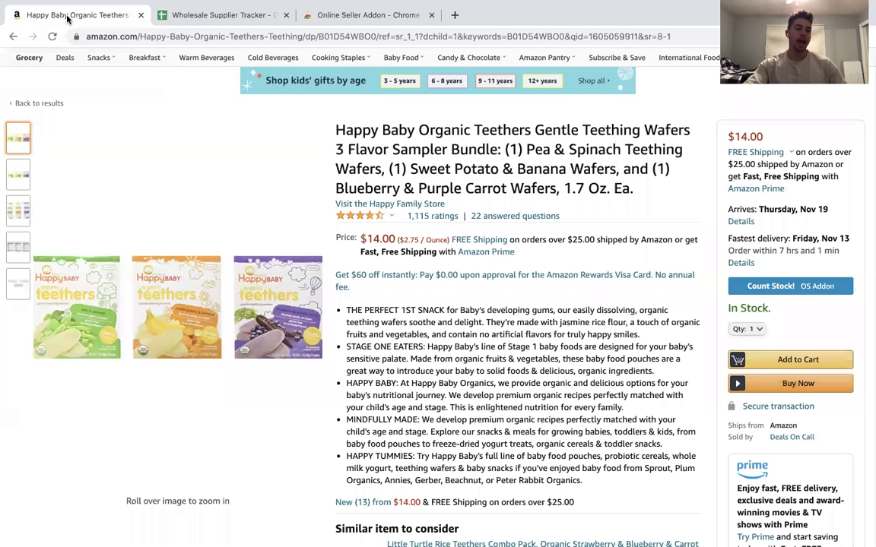
left_click(175, 16)
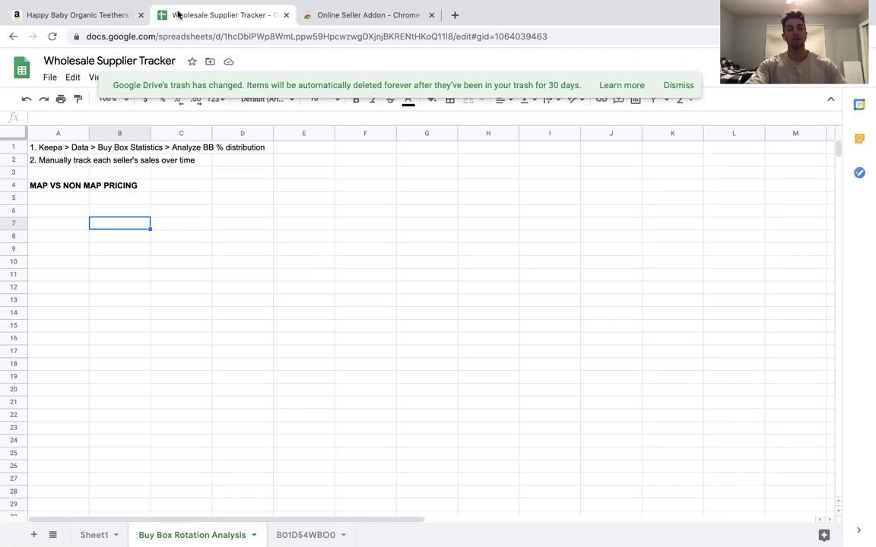
left_click_drag(47, 152, 192, 184)
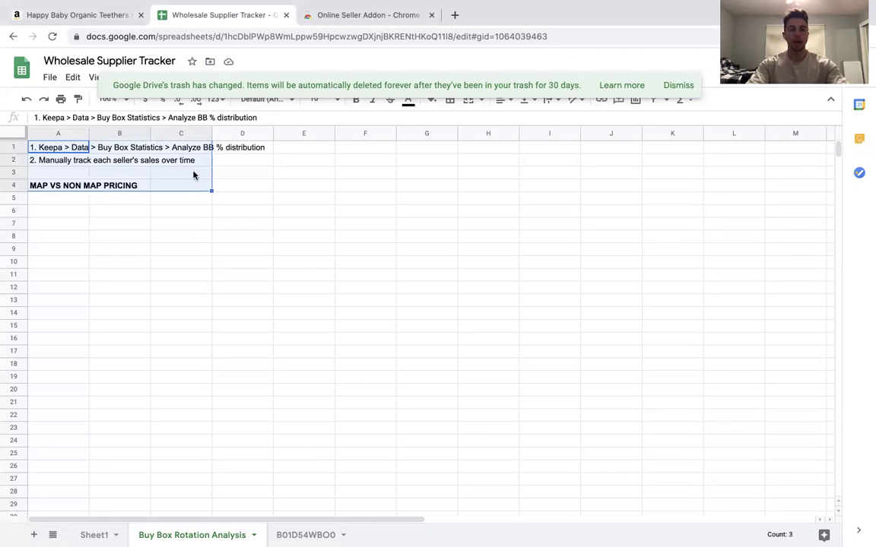
left_click(172, 200)
left_click_drag(64, 148, 194, 186)
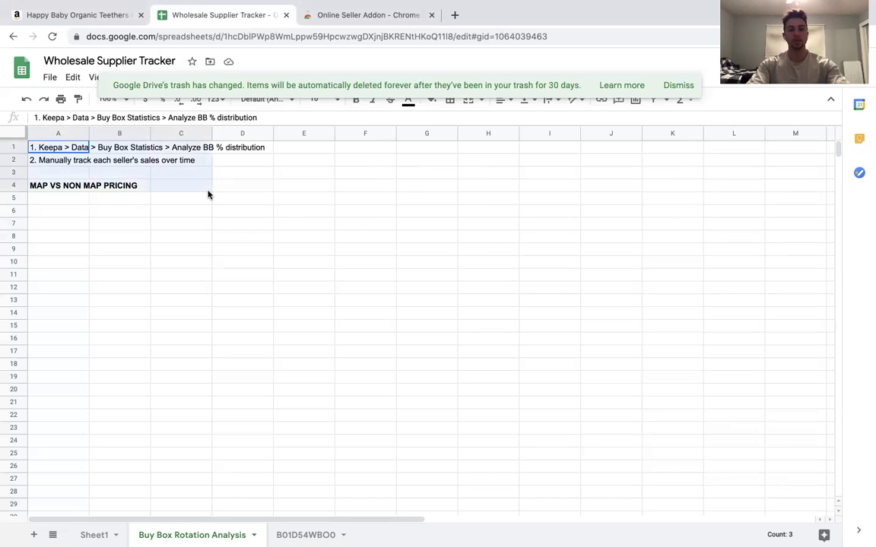
left_click(289, 214)
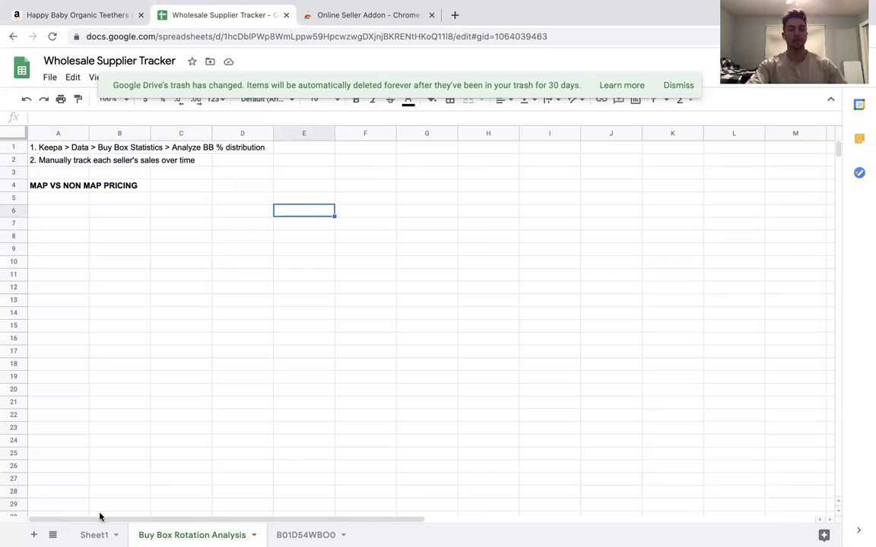
Review the seller stock table on the B01D54WBO0 sheet alongside the product's Amazon listing.
left_click(304, 536)
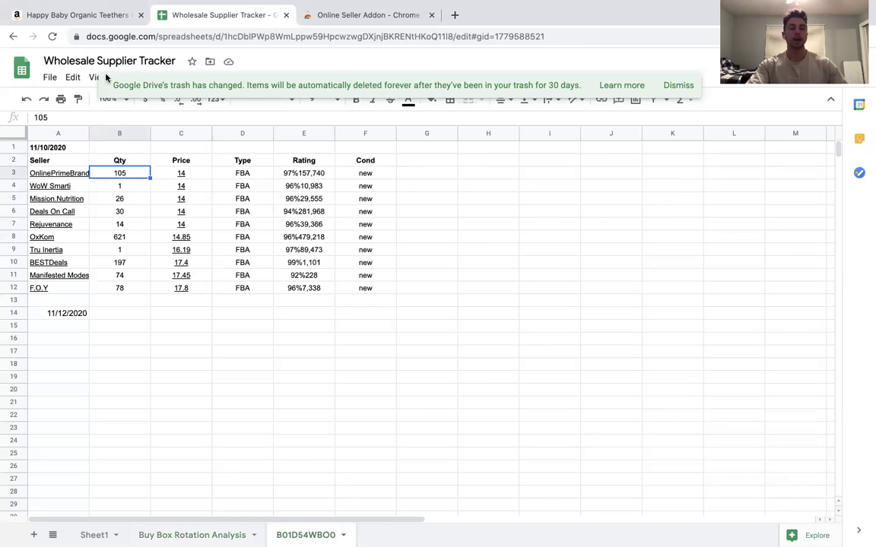
left_click(106, 17)
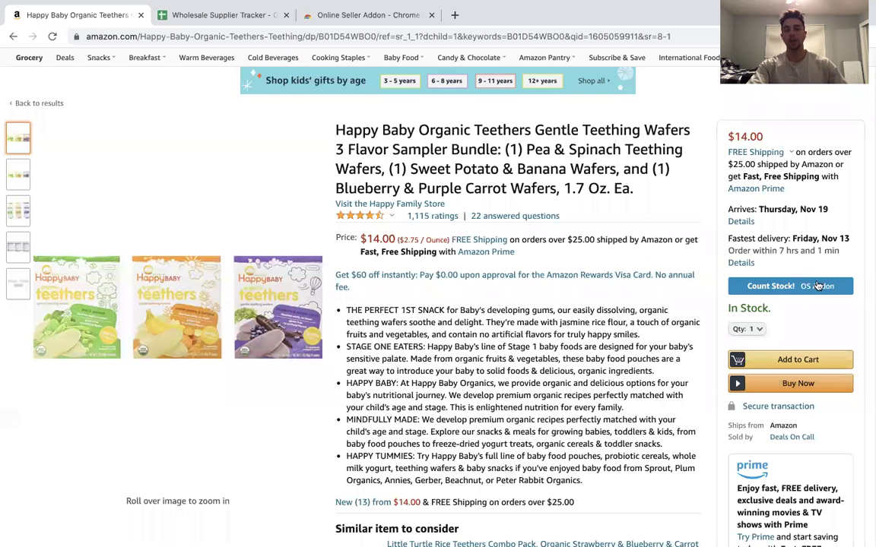
scroll(608, 336, "down", 2)
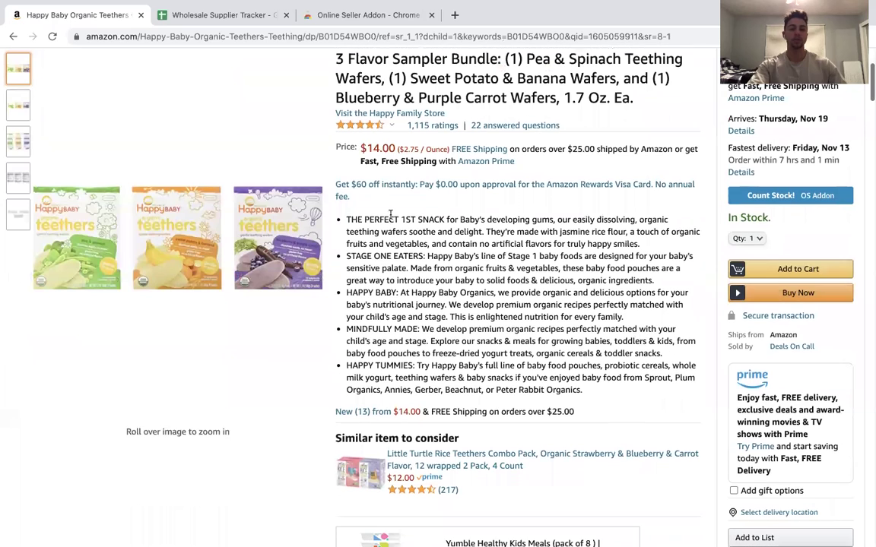
left_click(267, 17)
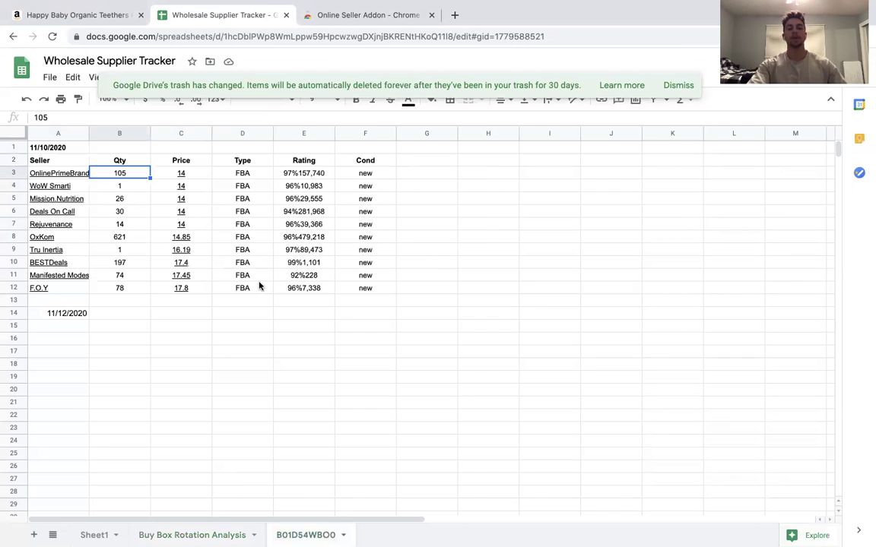